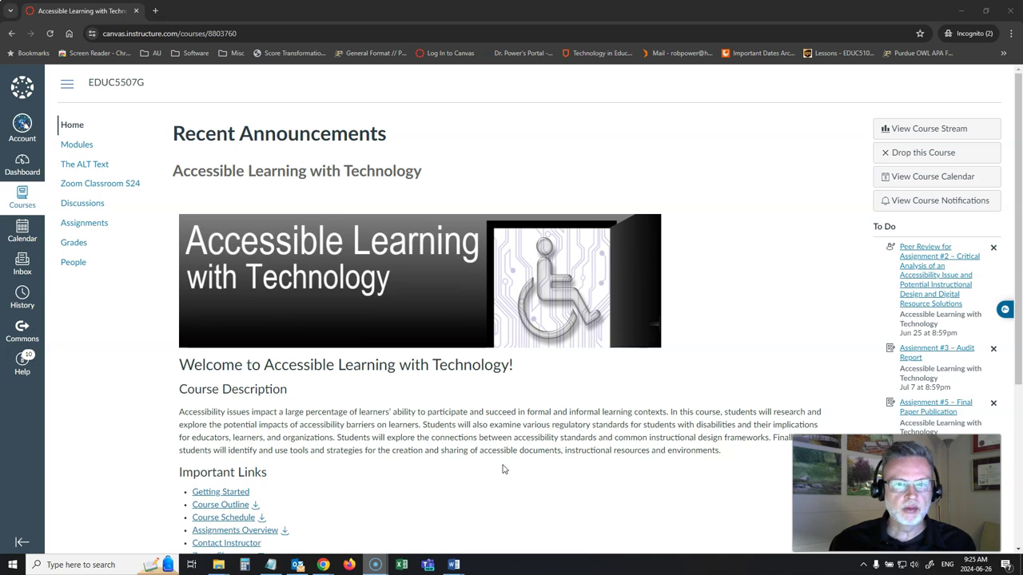
Bring the SAMPLE1 paper to the front in Word and scroll through it
{"action": "mouse_move", "coordinate": [453, 565]}
{"action": "left_click", "coordinate": [410, 524]}
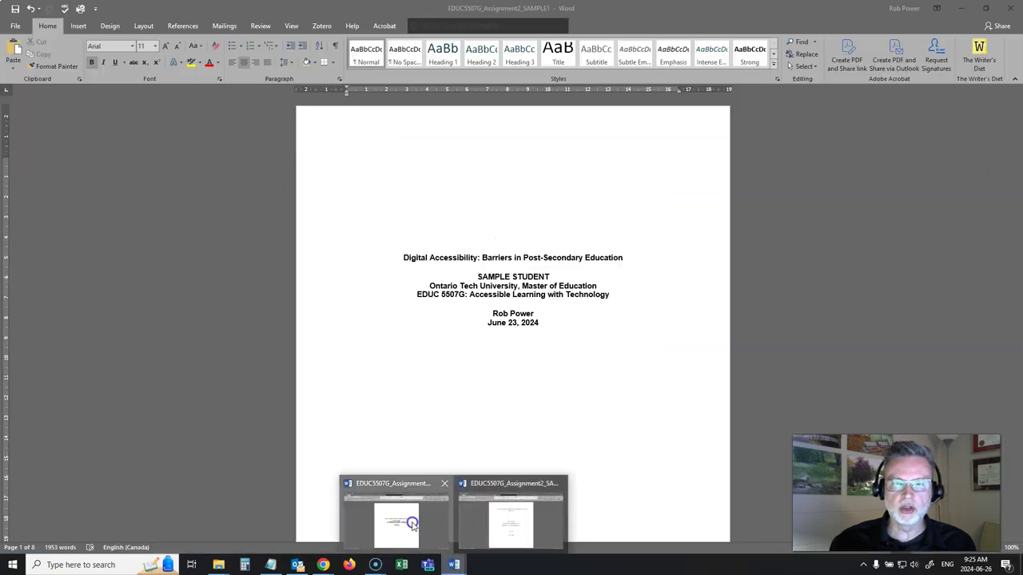
{"action": "scroll", "coordinate": [455, 397], "scroll_direction": "down", "scroll_amount": 3}
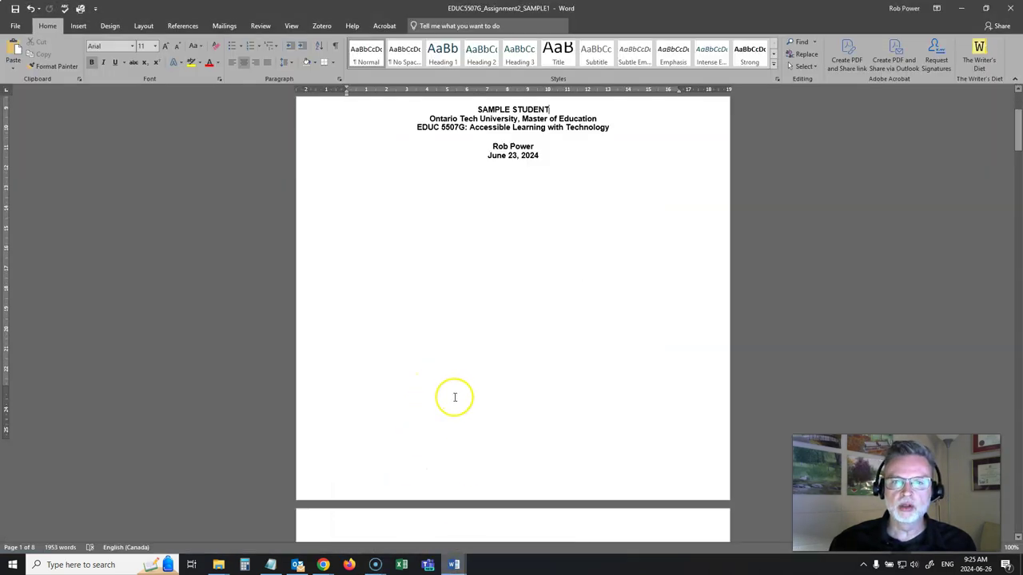
{"action": "scroll", "coordinate": [455, 397], "scroll_direction": "down", "scroll_amount": 5}
{"action": "scroll", "coordinate": [455, 397], "scroll_direction": "up", "scroll_amount": 4}
{"action": "scroll", "coordinate": [455, 397], "scroll_direction": "up", "scroll_amount": 2}
{"action": "scroll", "coordinate": [455, 397], "scroll_direction": "up", "scroll_amount": 2}
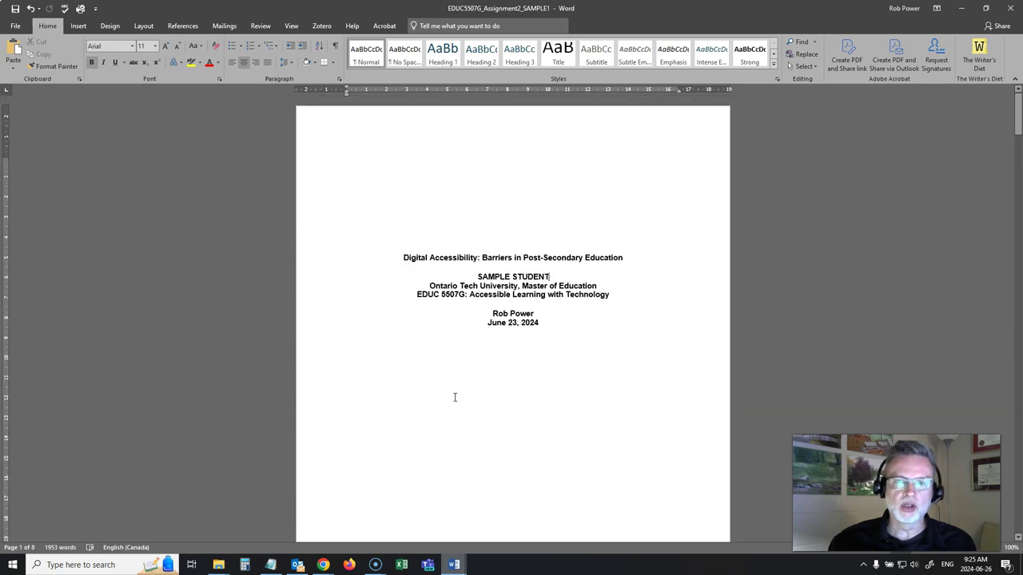
Switch to the SAMPLE2 paper on visual impairment in higher education and skim it
{"action": "left_click", "coordinate": [453, 564]}
{"action": "left_click", "coordinate": [506, 521]}
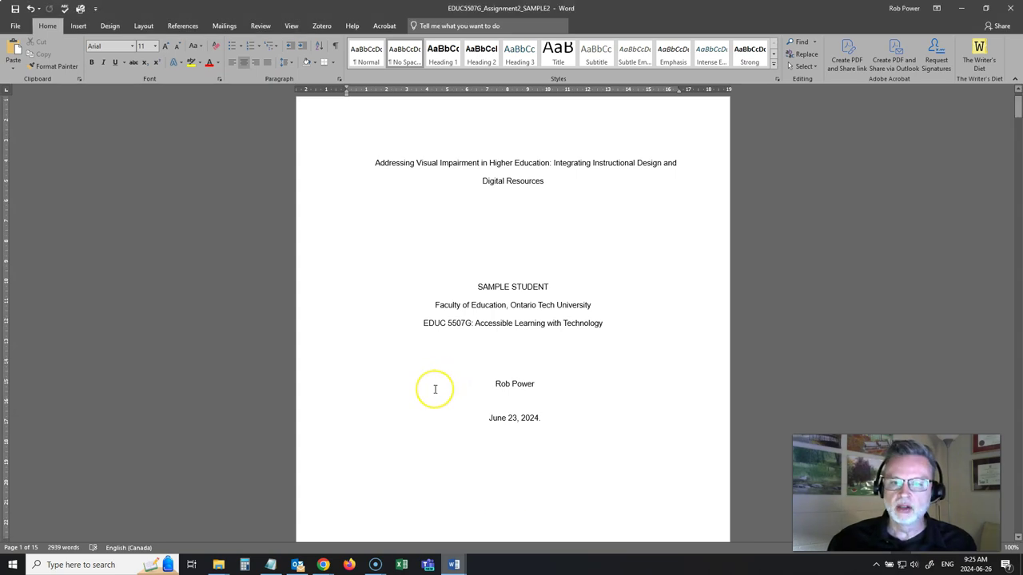
{"action": "scroll", "coordinate": [440, 385], "scroll_direction": "down", "scroll_amount": 3}
{"action": "scroll", "coordinate": [434, 389], "scroll_direction": "up", "scroll_amount": 3}
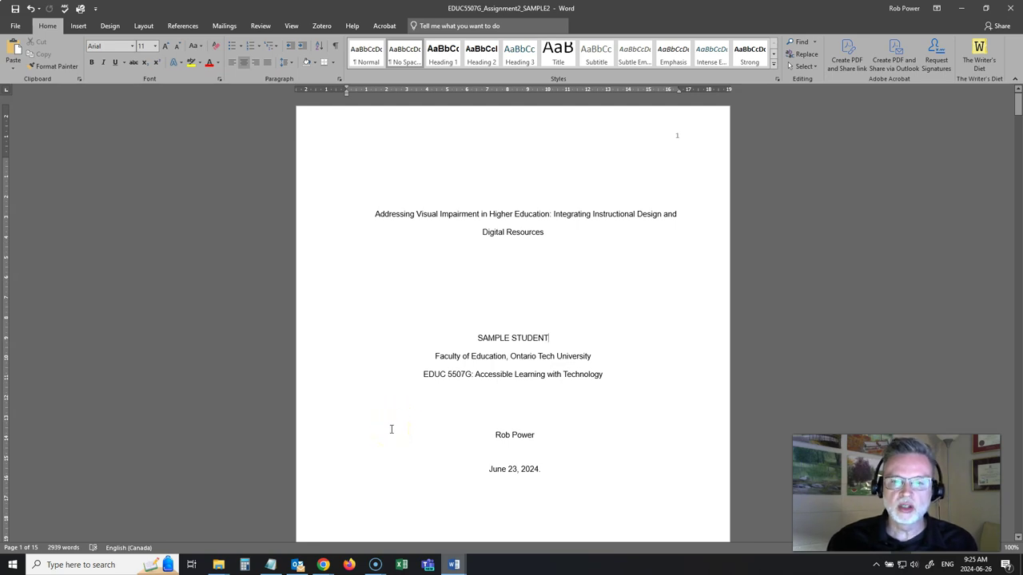
{"action": "mouse_move", "coordinate": [323, 564]}
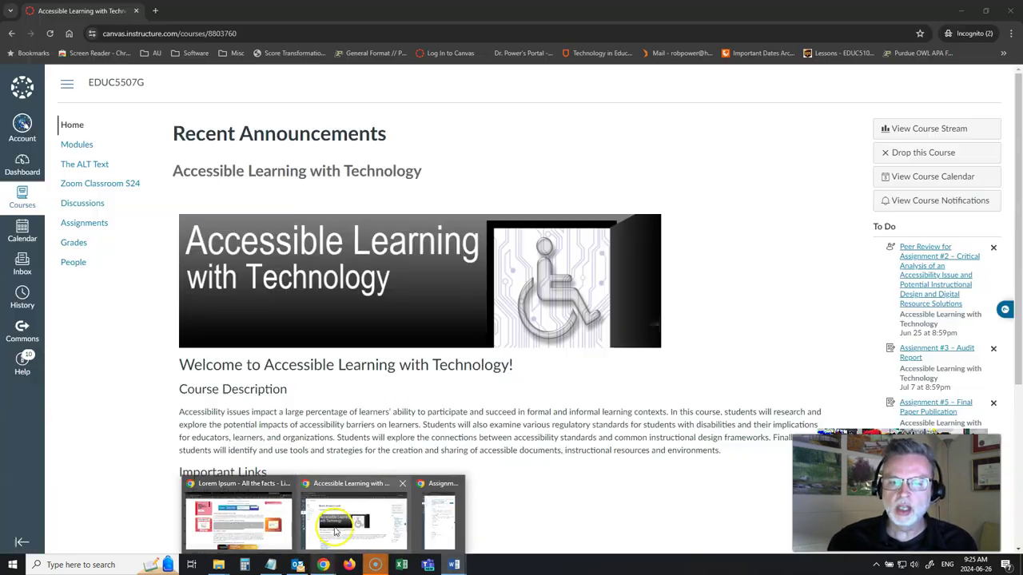
From the Canvas course page, open the Assignment #2 peer review and scroll over the submitted SAMPLE1 docx
{"action": "left_click", "coordinate": [352, 519]}
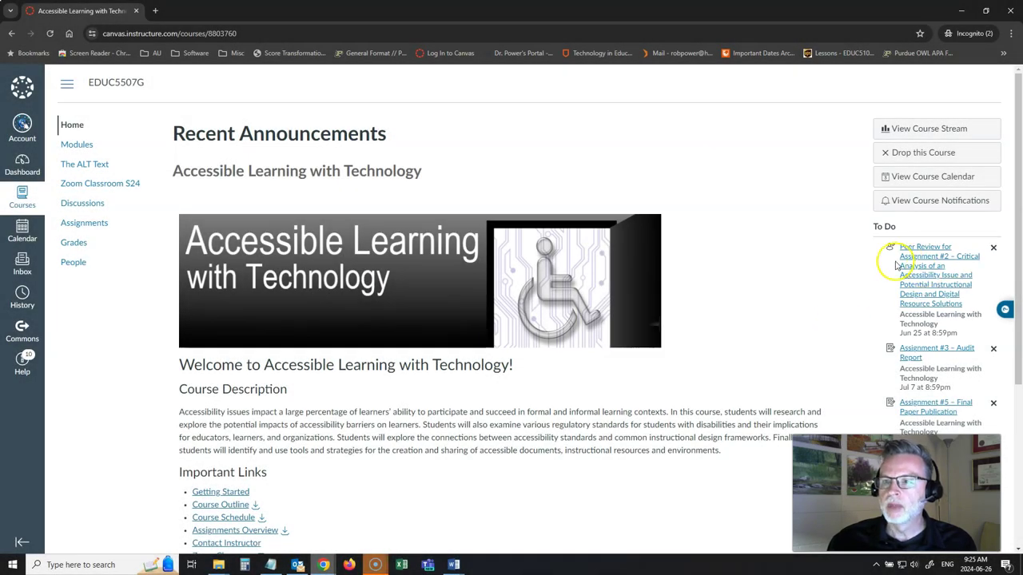
{"action": "left_click", "coordinate": [915, 263]}
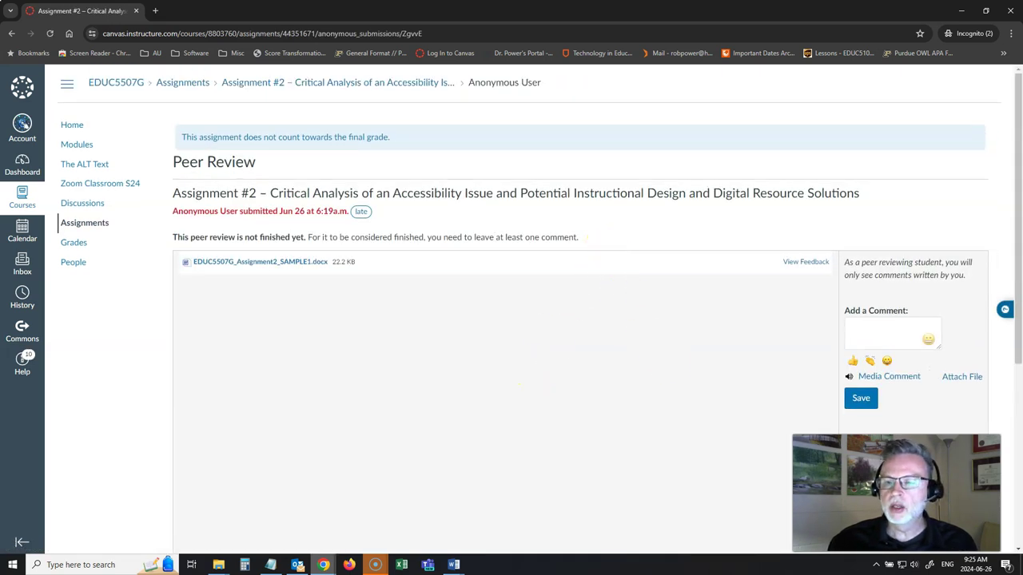
{"action": "scroll", "coordinate": [587, 275], "scroll_direction": "down", "scroll_amount": 1}
{"action": "scroll", "coordinate": [583, 277], "scroll_direction": "down", "scroll_amount": 2}
{"action": "scroll", "coordinate": [584, 276], "scroll_direction": "down", "scroll_amount": 1}
{"action": "scroll", "coordinate": [583, 276], "scroll_direction": "up", "scroll_amount": 1}
{"action": "scroll", "coordinate": [584, 277], "scroll_direction": "up", "scroll_amount": 3}
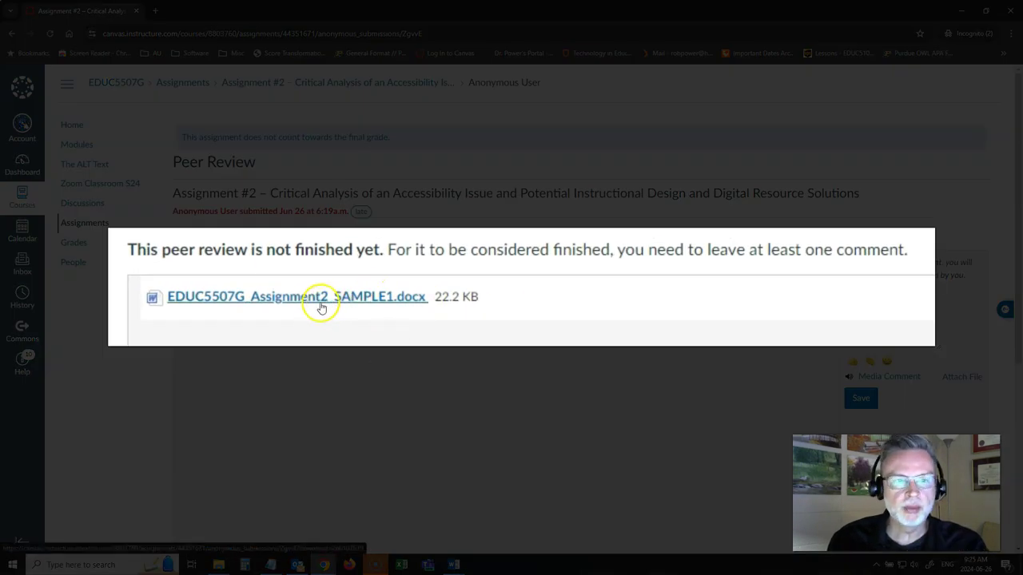
Save EDUC5507G_Assignment2_SAMPLE1.docx to Downloads, then open it from the folder in Word
{"action": "left_click", "coordinate": [321, 305]}
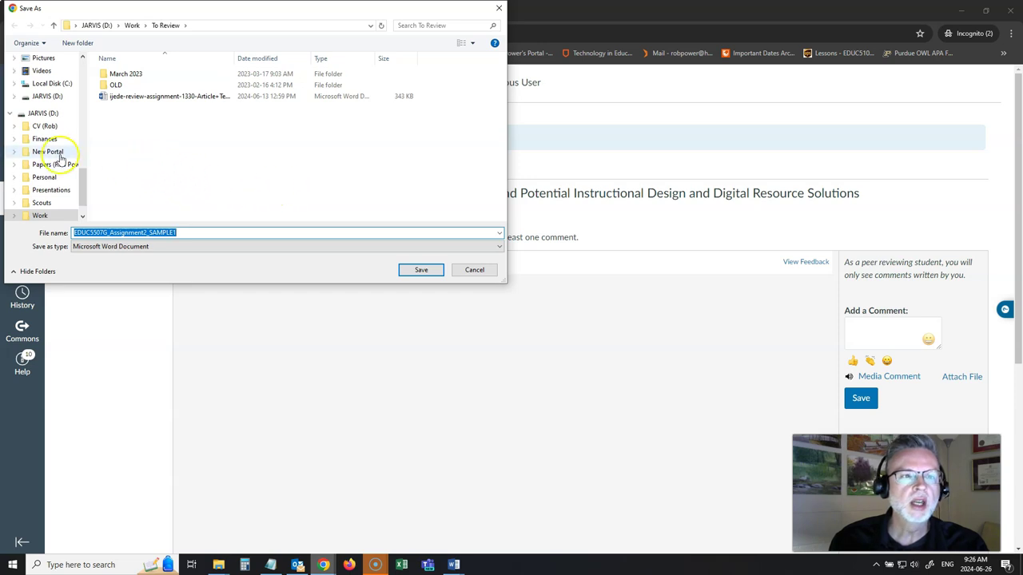
{"action": "scroll", "coordinate": [54, 113], "scroll_direction": "up", "scroll_amount": 1}
{"action": "left_click", "coordinate": [48, 57]}
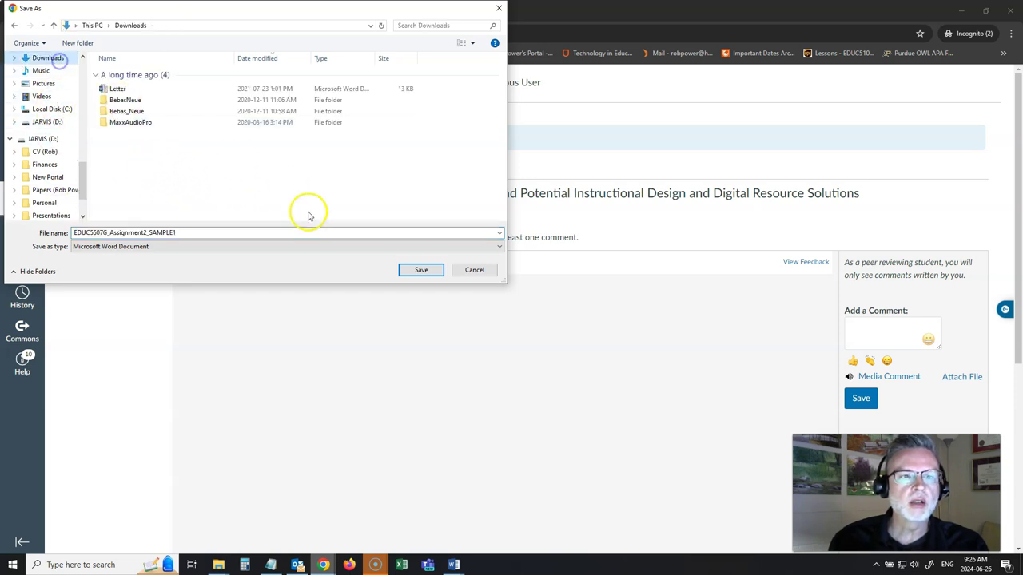
{"action": "left_click", "coordinate": [421, 270]}
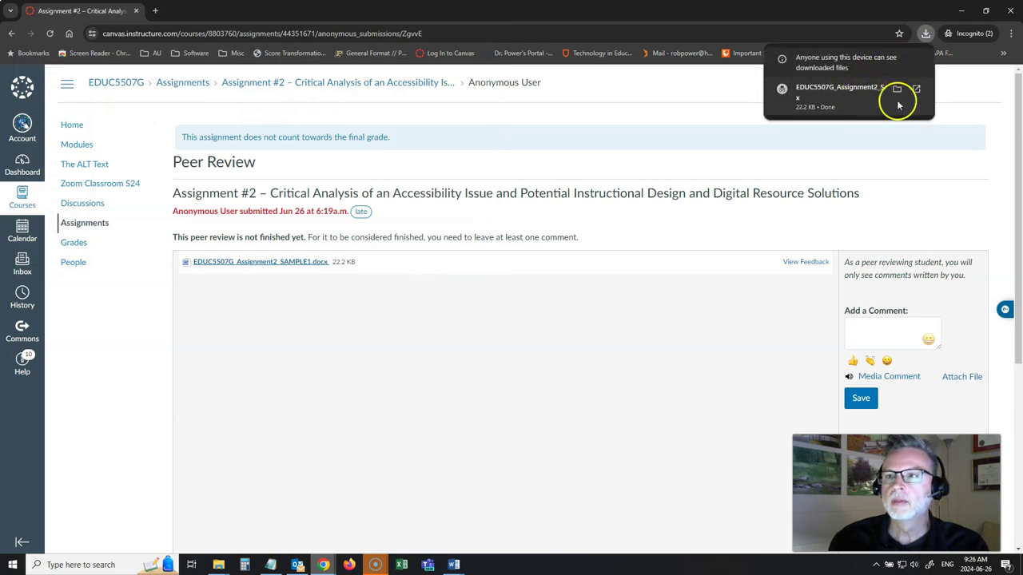
{"action": "left_click", "coordinate": [895, 88]}
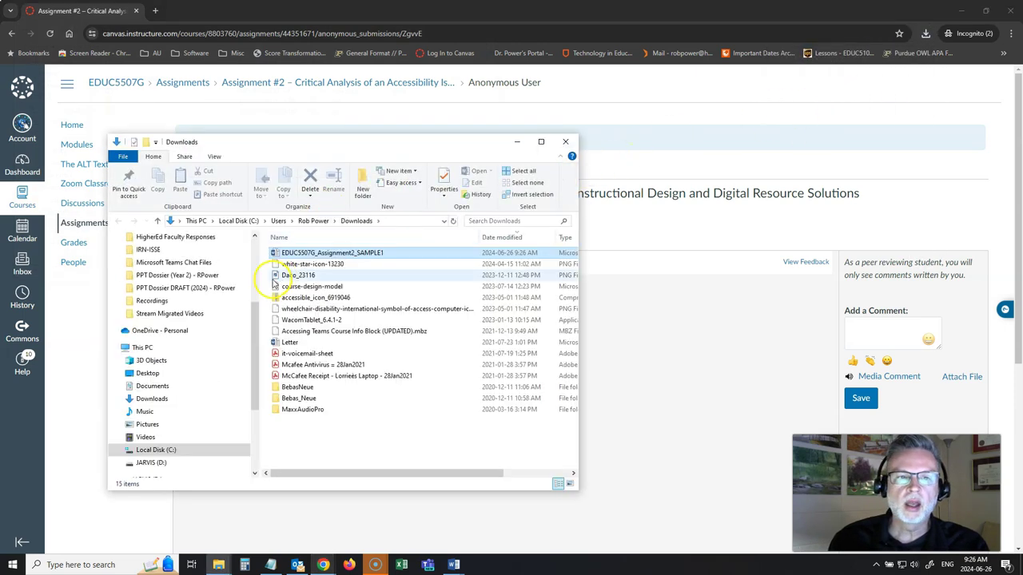
{"action": "double_click", "coordinate": [313, 254]}
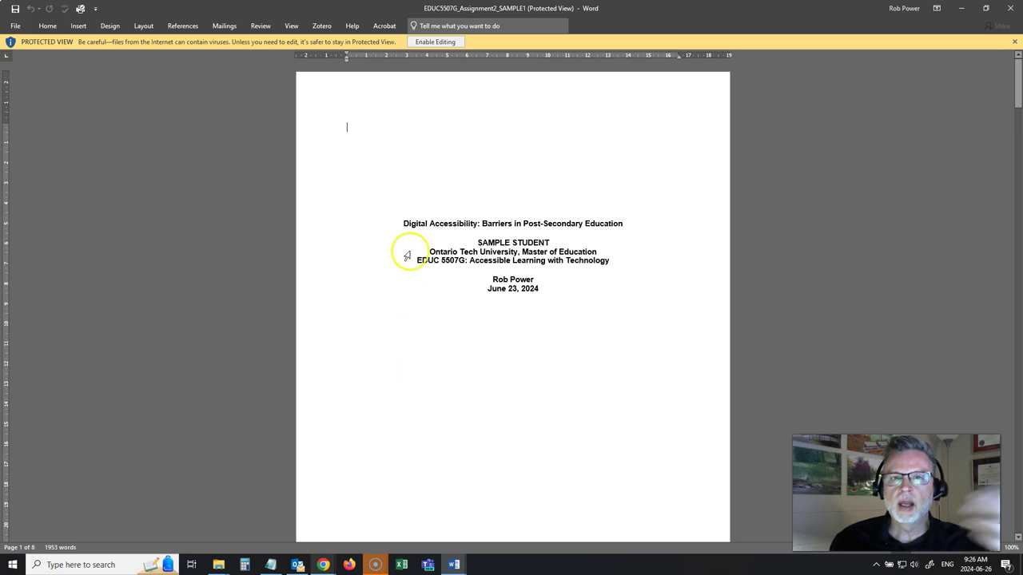
Enable editing on the downloaded SAMPLE1 paper and scroll through its title page and opening section
{"action": "left_click", "coordinate": [435, 42]}
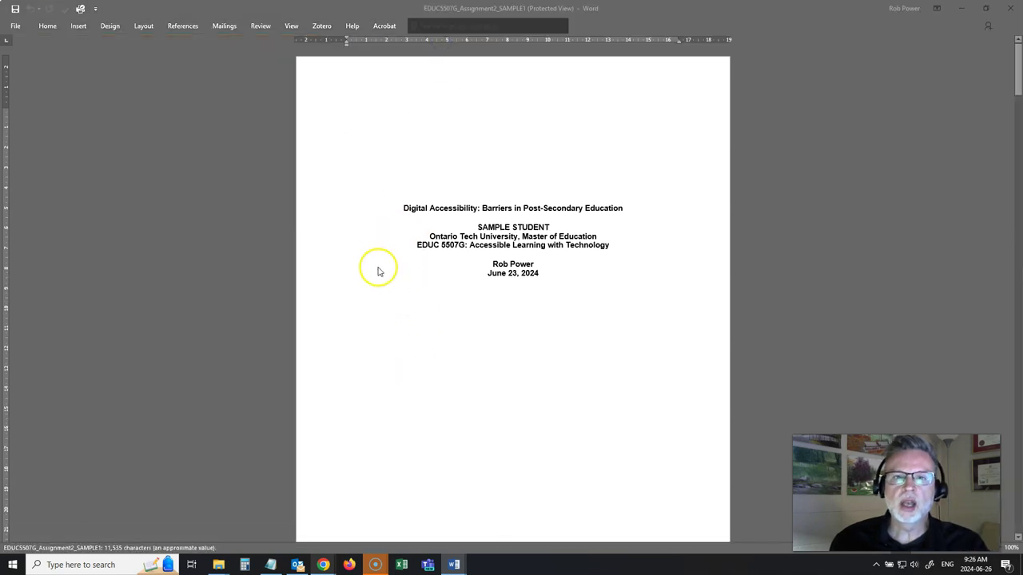
{"action": "scroll", "coordinate": [400, 270], "scroll_direction": "down", "scroll_amount": 3}
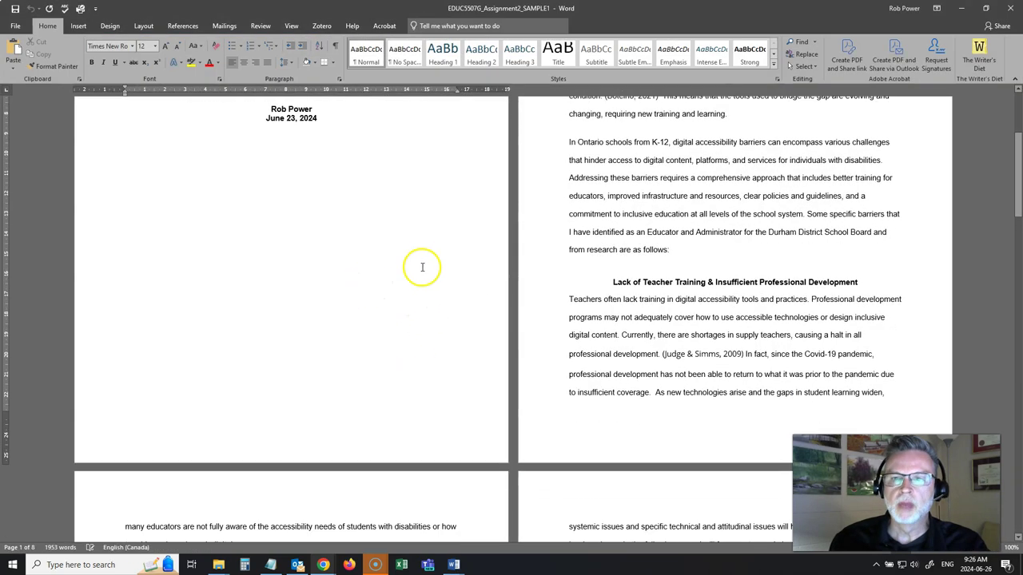
{"action": "scroll", "coordinate": [418, 268], "scroll_direction": "down", "scroll_amount": 5}
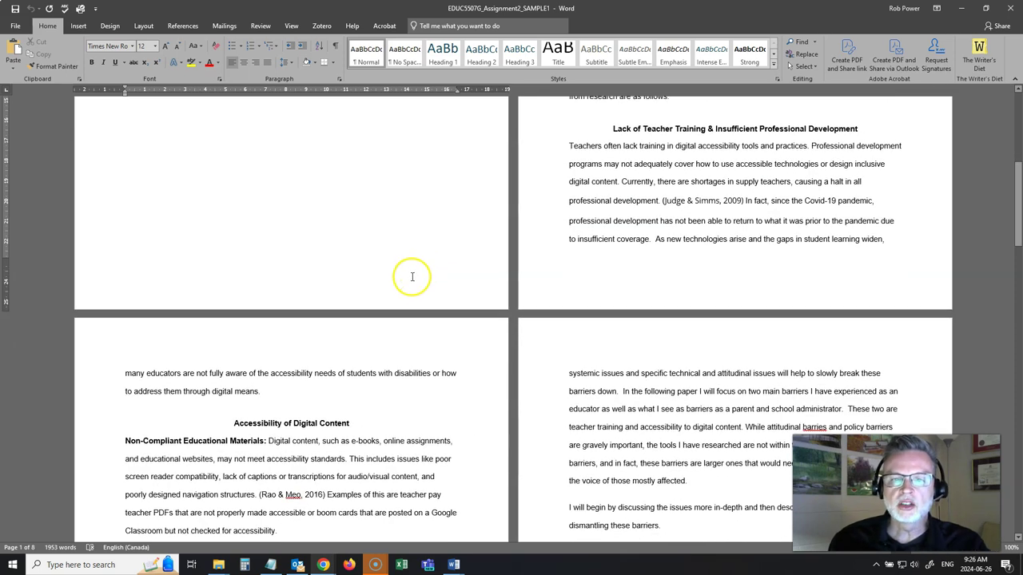
{"action": "scroll", "coordinate": [403, 286], "scroll_direction": "up", "scroll_amount": 3}
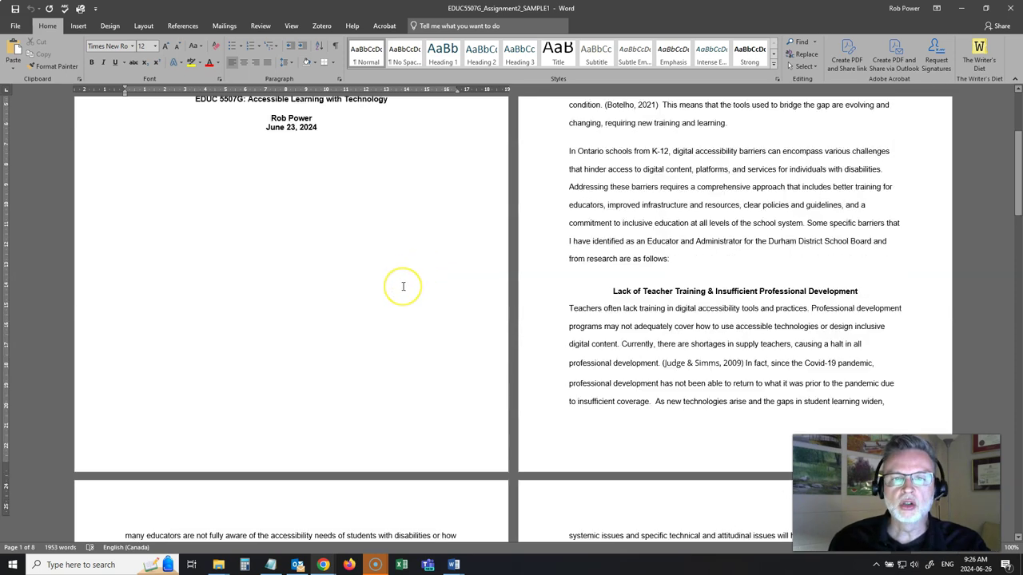
{"action": "scroll", "coordinate": [404, 286], "scroll_direction": "up", "scroll_amount": 3}
{"action": "scroll", "coordinate": [403, 286], "scroll_direction": "up", "scroll_amount": 2}
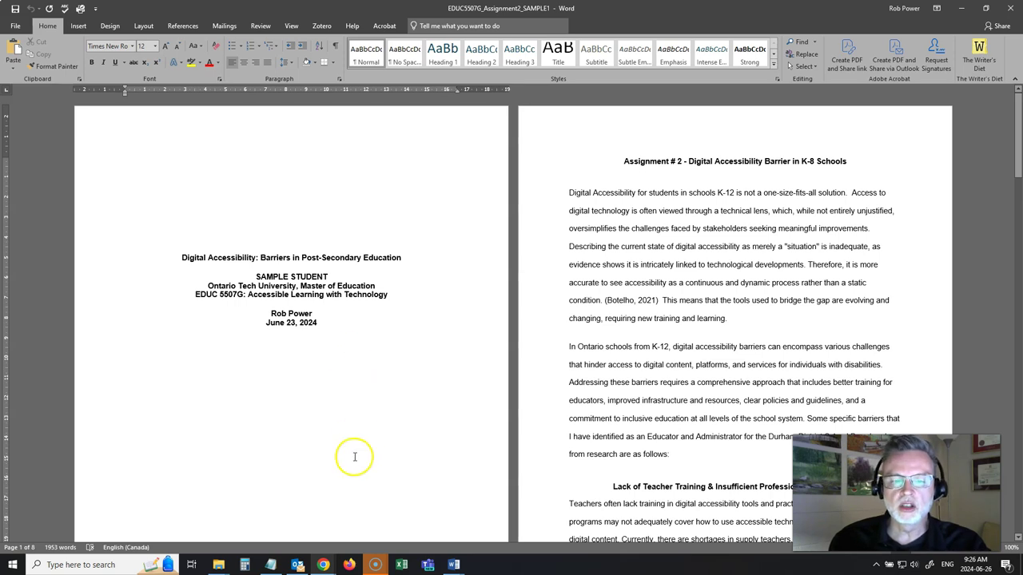
{"action": "mouse_move", "coordinate": [323, 565]}
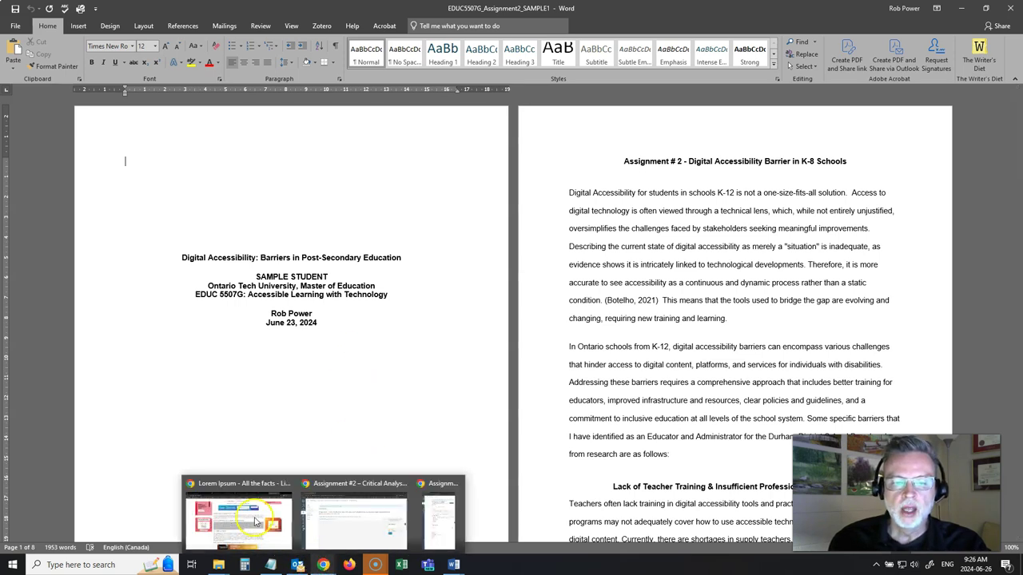
On the Accessibility Audit Checklists wall, open the Group 6 Checklist card's Group 6 - Audit Rubric doc
{"action": "left_click", "coordinate": [252, 521]}
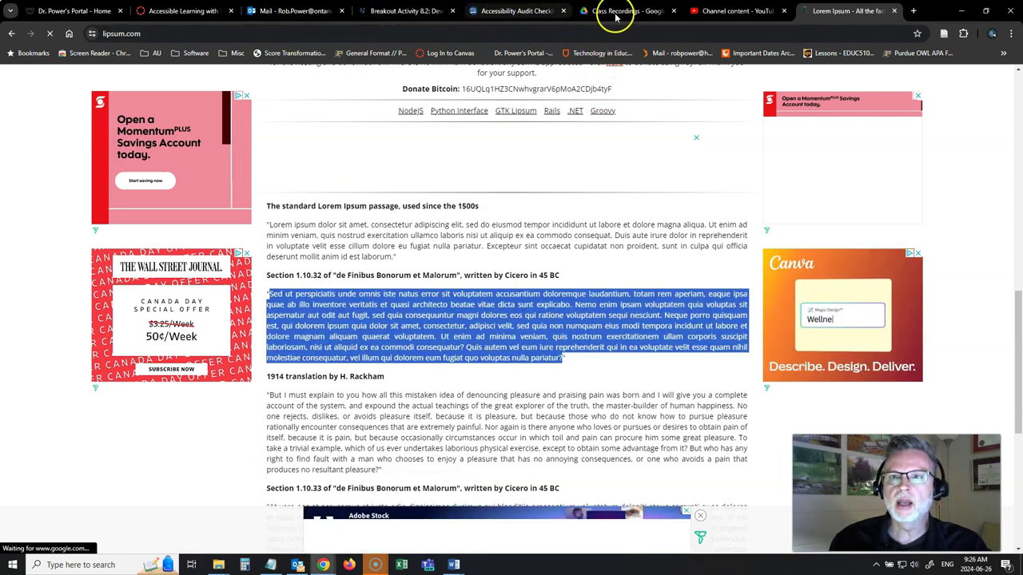
{"action": "left_click", "coordinate": [200, 11]}
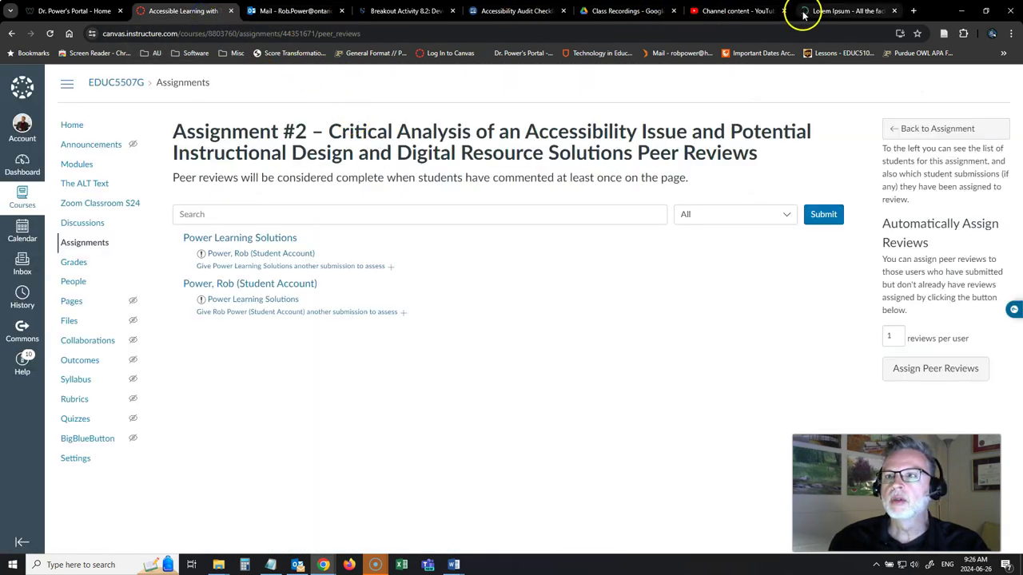
{"action": "left_click", "coordinate": [519, 11]}
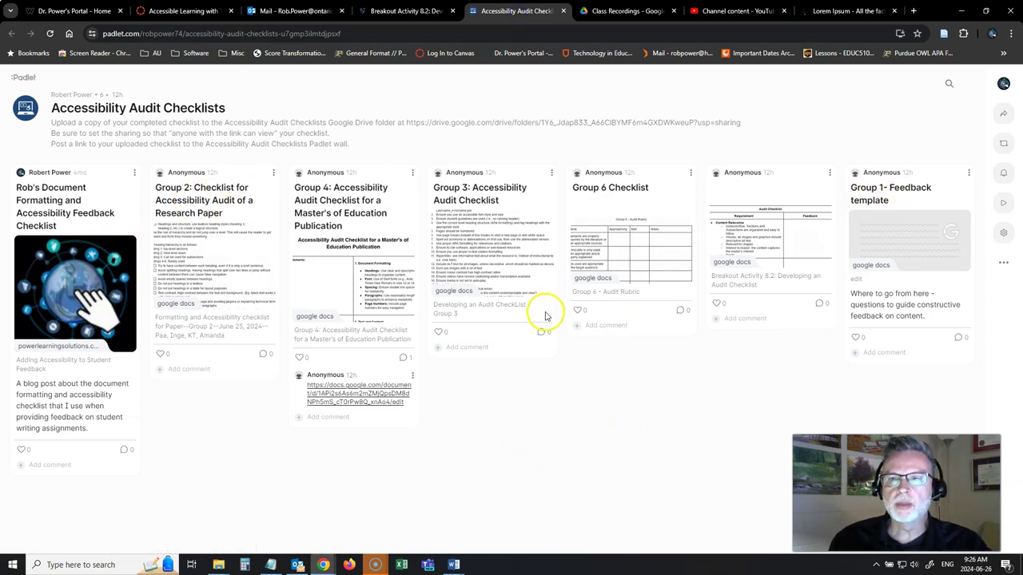
{"action": "left_click", "coordinate": [572, 314]}
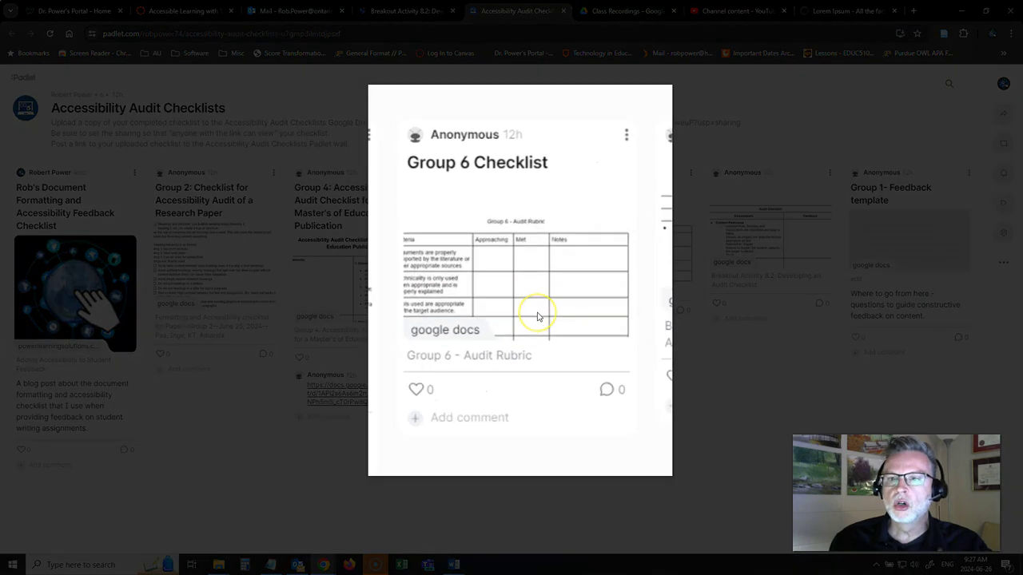
{"action": "left_click", "coordinate": [475, 200]}
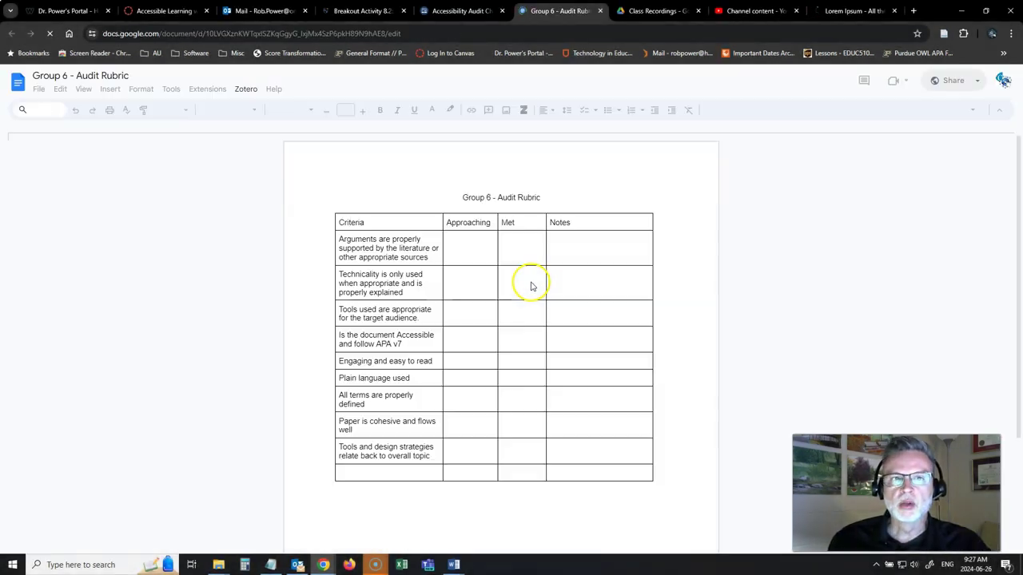
Export the Group 6 - Audit Rubric Google Doc as Microsoft Word (.docx) and reveal it in Downloads
{"action": "left_click", "coordinate": [574, 184]}
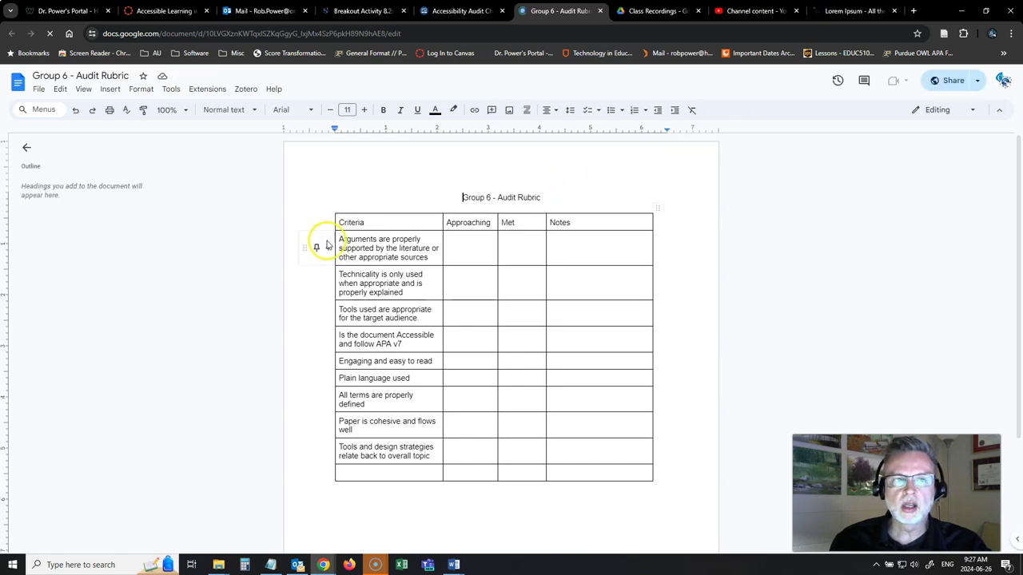
{"action": "left_click", "coordinate": [40, 90]}
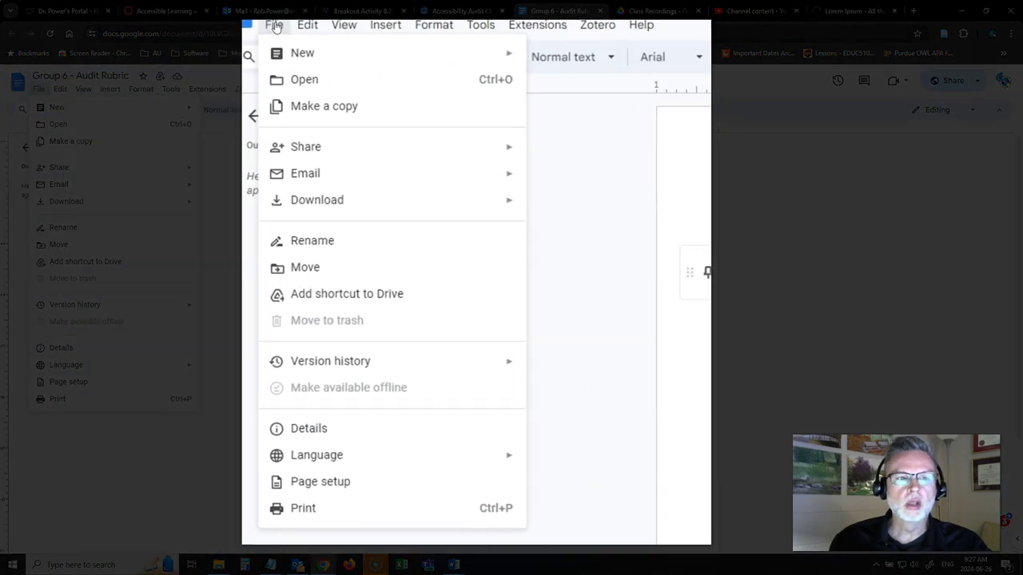
{"action": "mouse_move", "coordinate": [336, 200]}
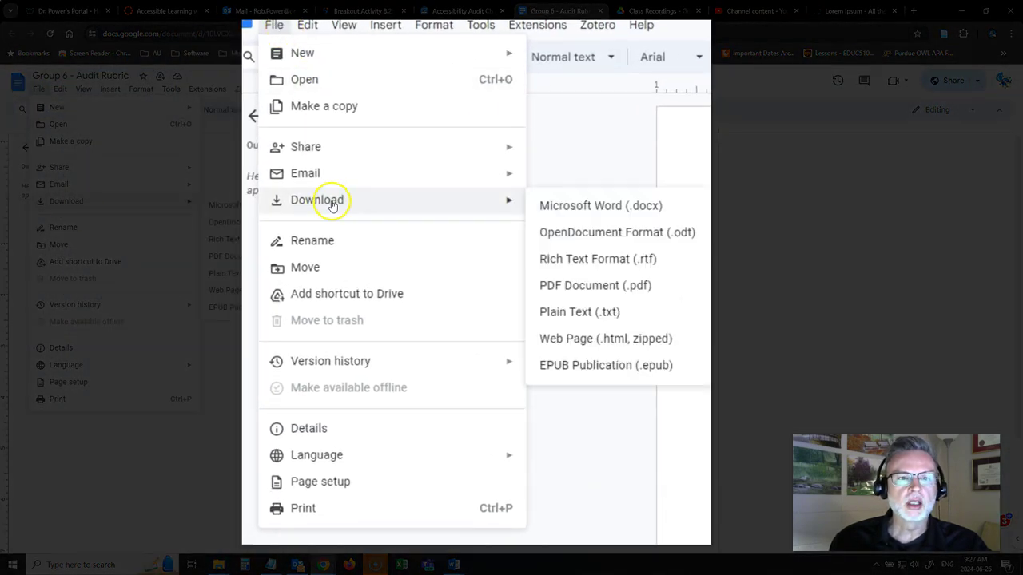
{"action": "left_click", "coordinate": [559, 206]}
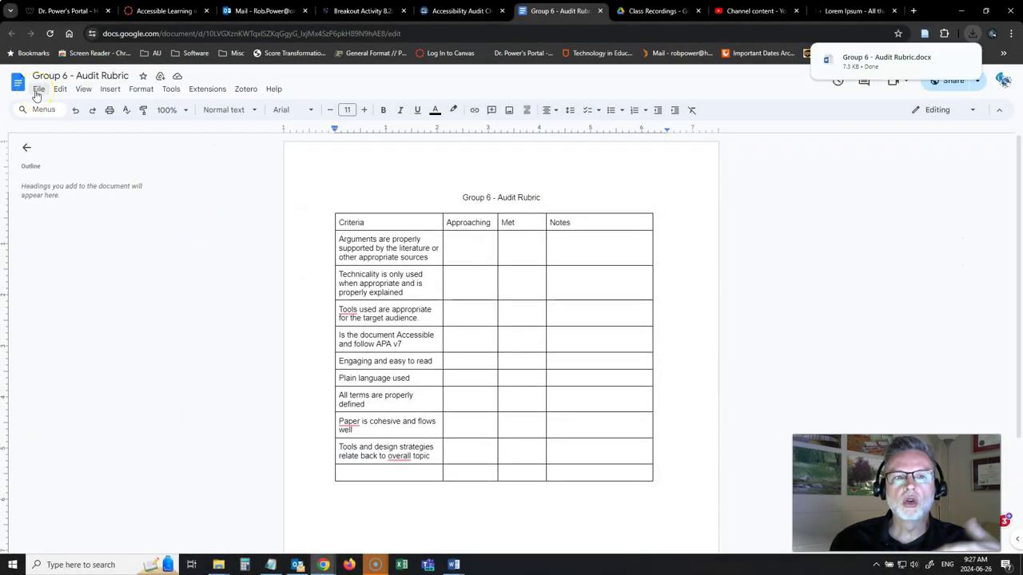
{"action": "left_click", "coordinate": [38, 91]}
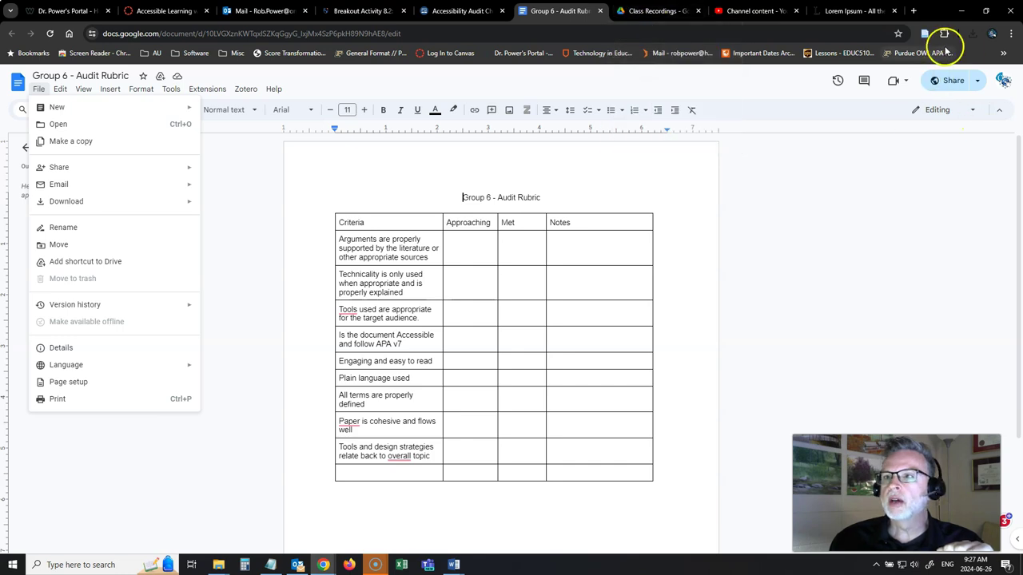
{"action": "left_click", "coordinate": [972, 34]}
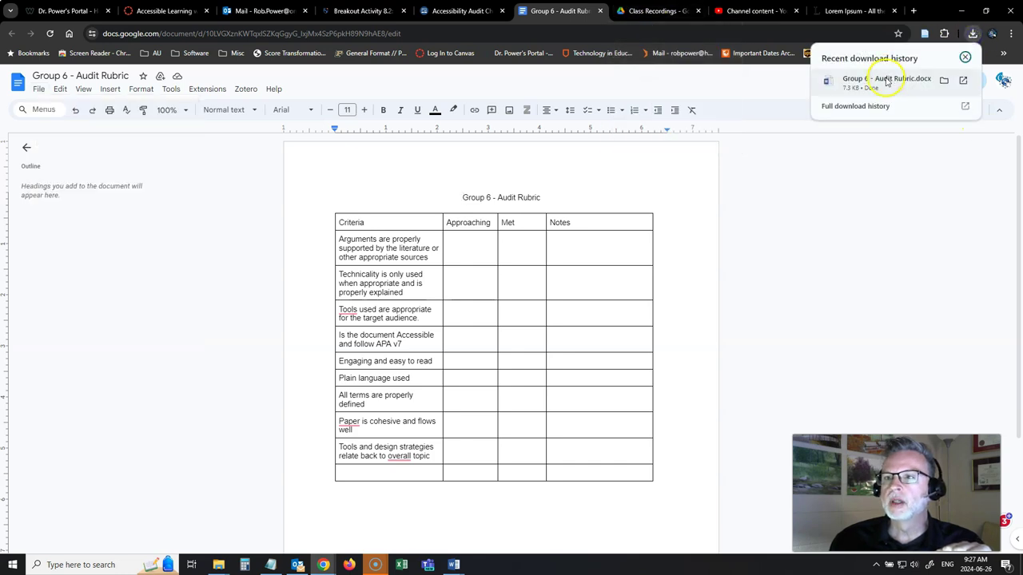
{"action": "left_click", "coordinate": [943, 79]}
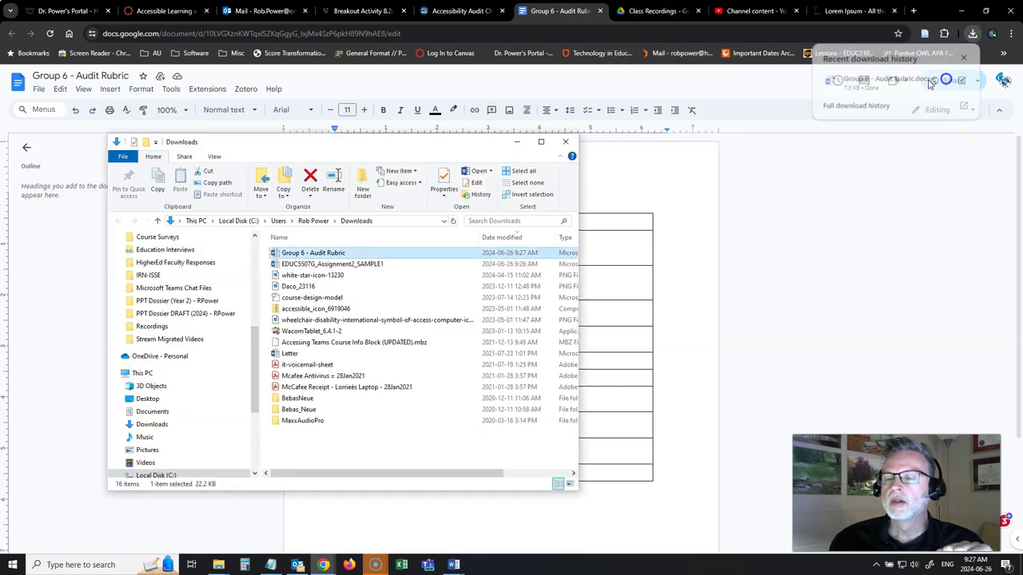
Open the downloaded rubric with editing enabled, rating criterion one 'Yes' (Approaching) and criterion two 'YES' (Met)
{"action": "double_click", "coordinate": [333, 253]}
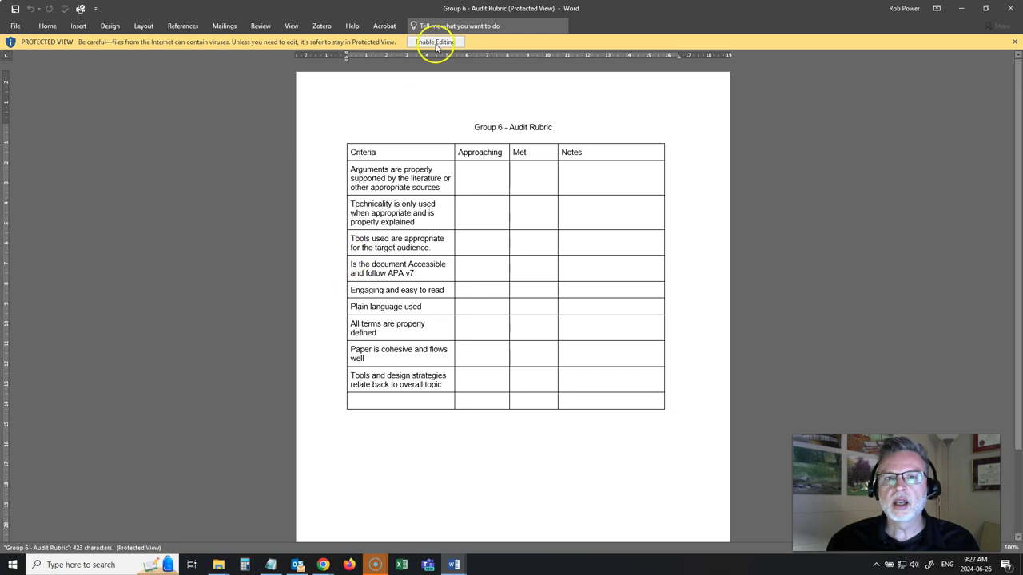
{"action": "left_click", "coordinate": [435, 42]}
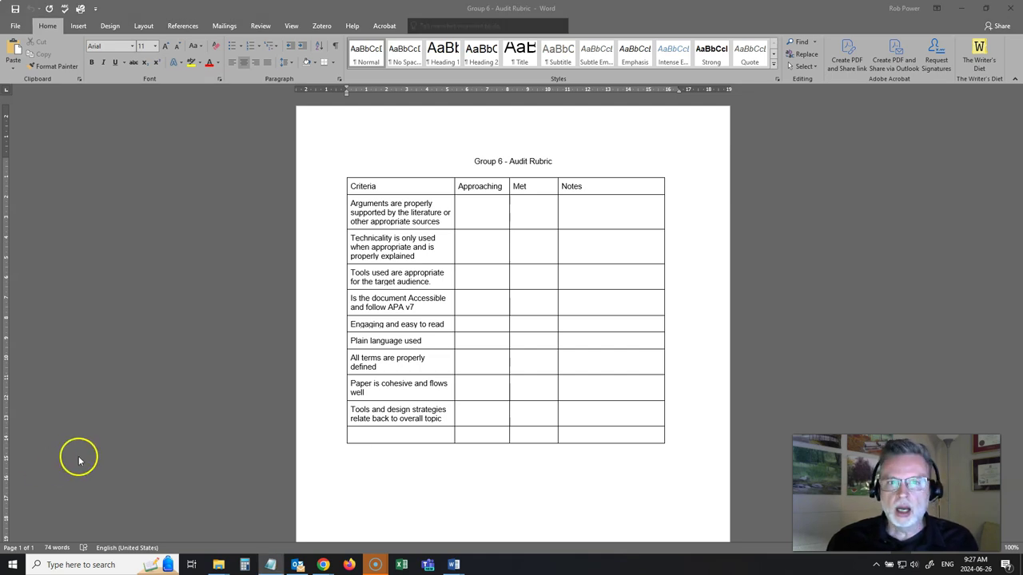
{"action": "left_click", "coordinate": [482, 212]}
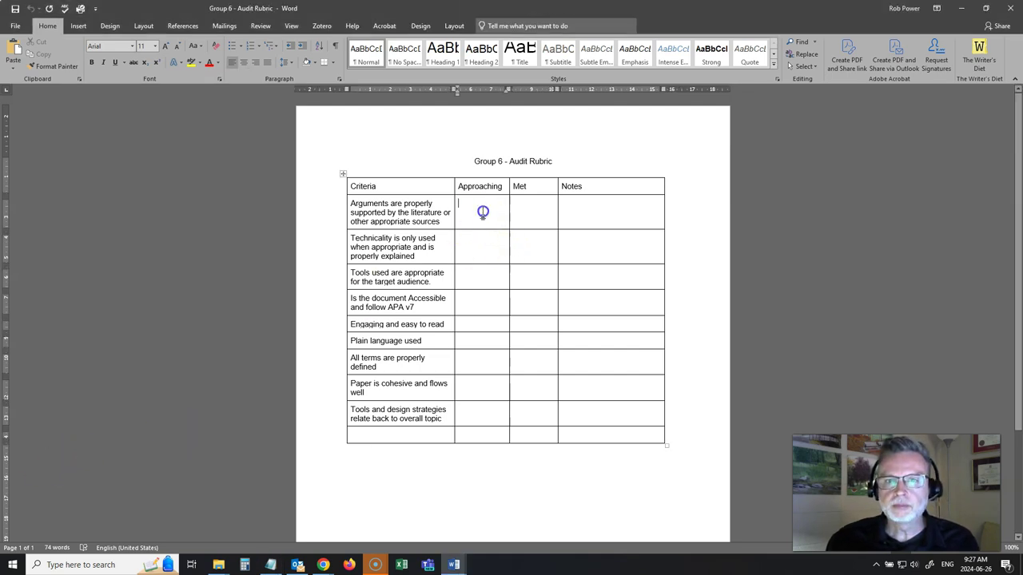
{"action": "type", "text": "Yes"}
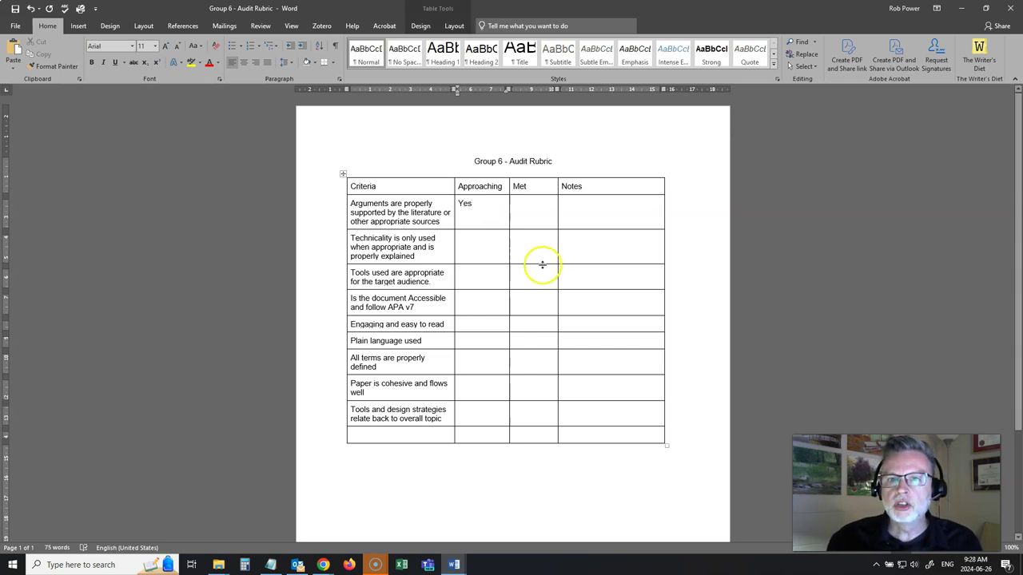
{"action": "left_click", "coordinate": [533, 248]}
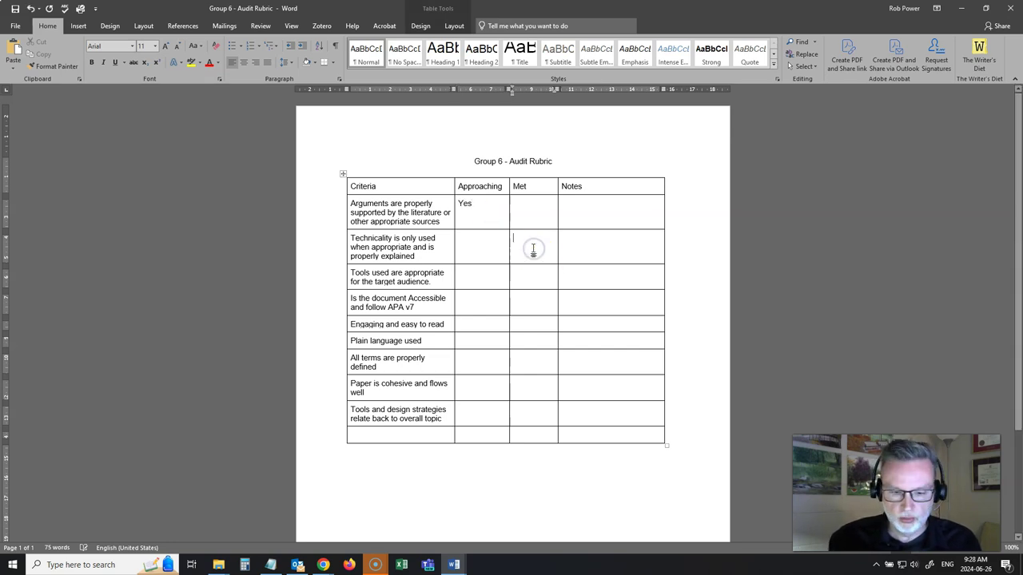
{"action": "type", "text": "YES"}
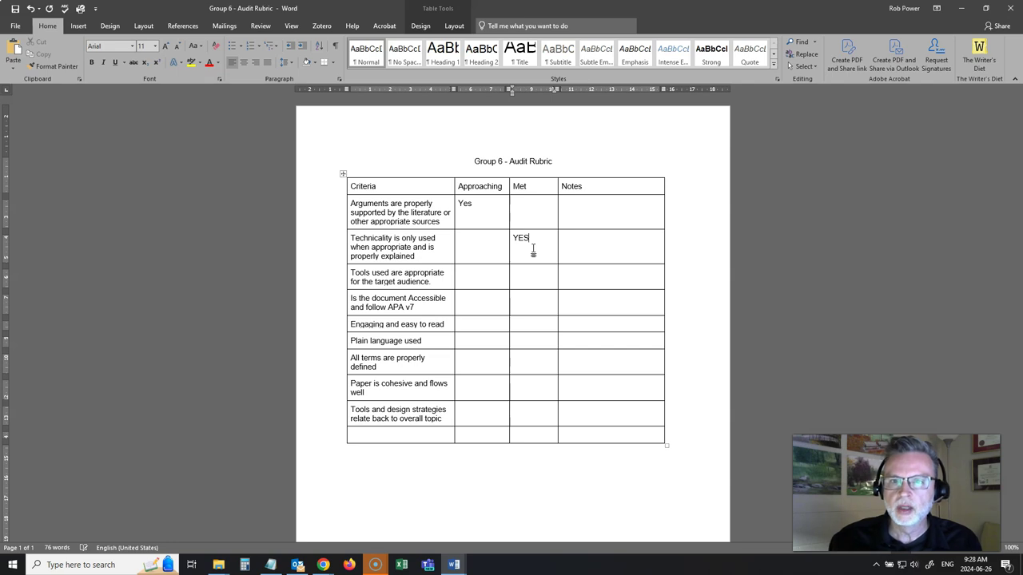
Paste Lorem ipsum placeholder notes into the Notes cells of the first and Technicality criteria
{"action": "left_click", "coordinate": [611, 210]}
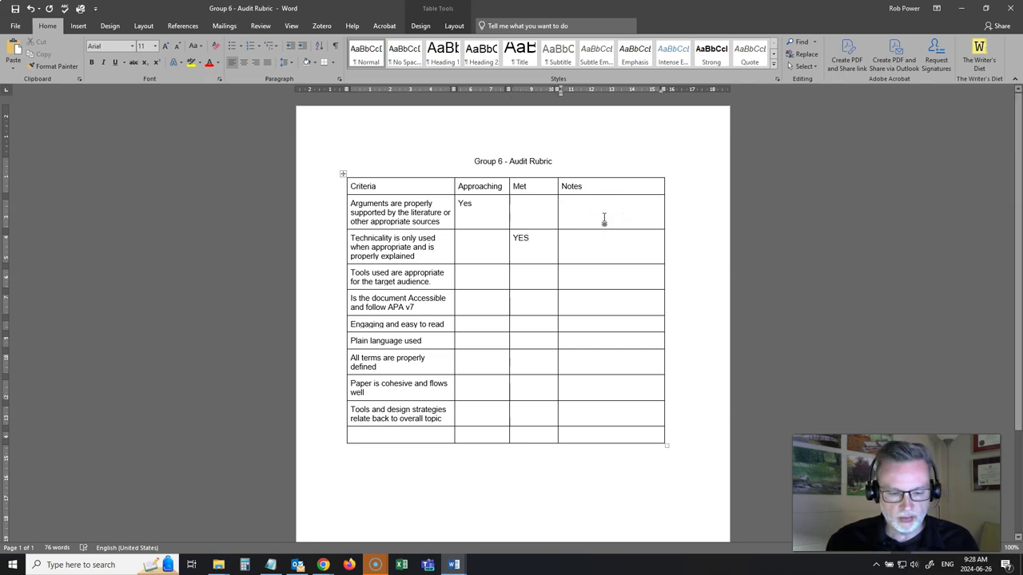
{"action": "type", "text": "Lorem ipsum dolor sit amet, consectetur adipiscing elit, sed do eiusmod tempor incididunt ut labore et dolore magna aliqua. Ut enim ad minim veniam, quis nostrud exercitation ullamco laboris nisi ut aliquip ex ea commodo consequat. Duis aute irure dolor in reprehenderit in voluptate velit esse cillum dolore eu fugiat nulla pariatur. Excepteur sint occaecat cupidatat non proident, sunt in culpa qui officia deserunt mollit anim id est laborum."}
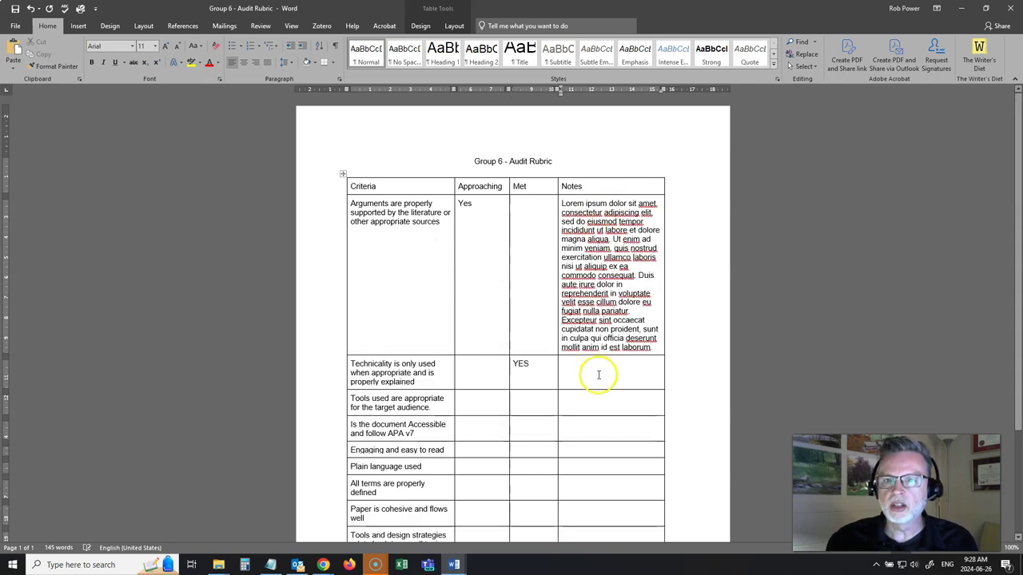
{"action": "key", "text": "alt+Tab"}
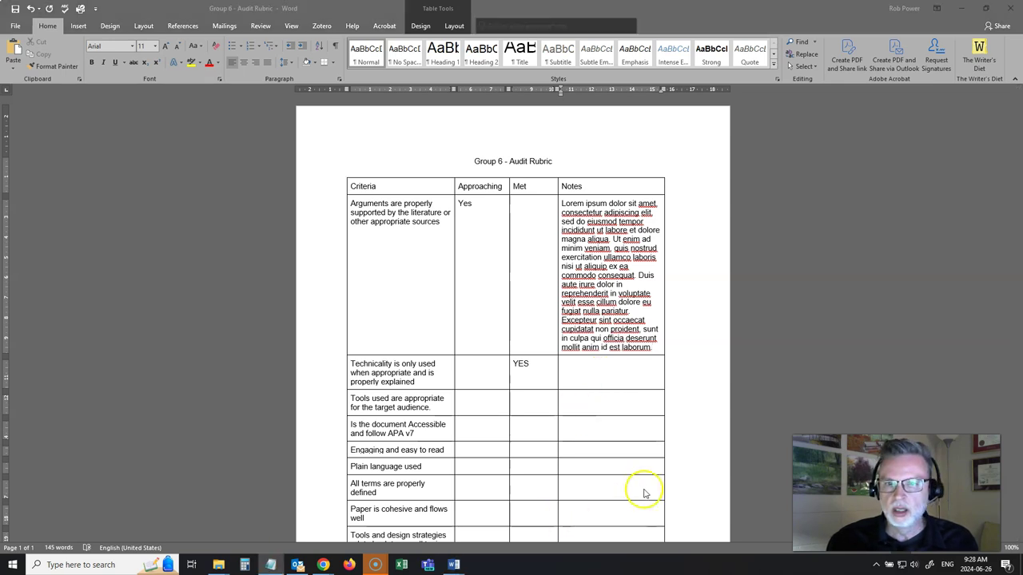
{"action": "left_click", "coordinate": [583, 366]}
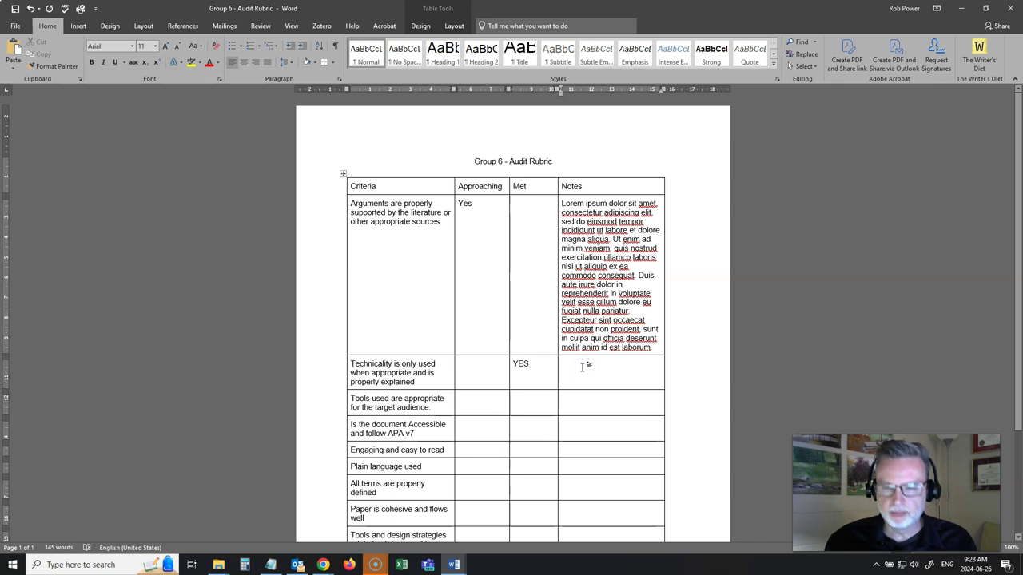
{"action": "key", "text": "ctrl+v"}
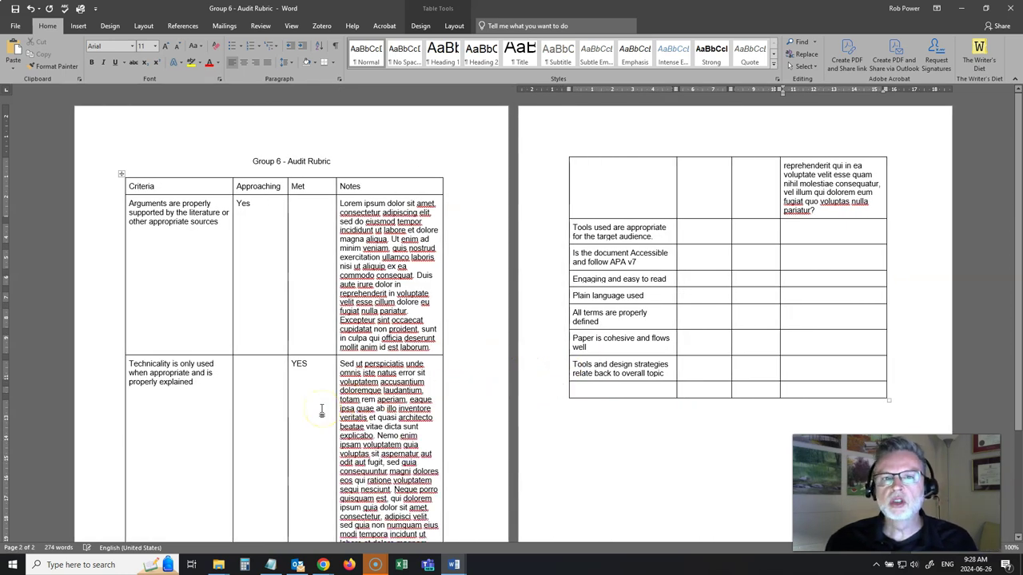
{"action": "scroll", "coordinate": [321, 411], "scroll_direction": "down", "scroll_amount": 5}
{"action": "scroll", "coordinate": [321, 411], "scroll_direction": "up", "scroll_amount": 5}
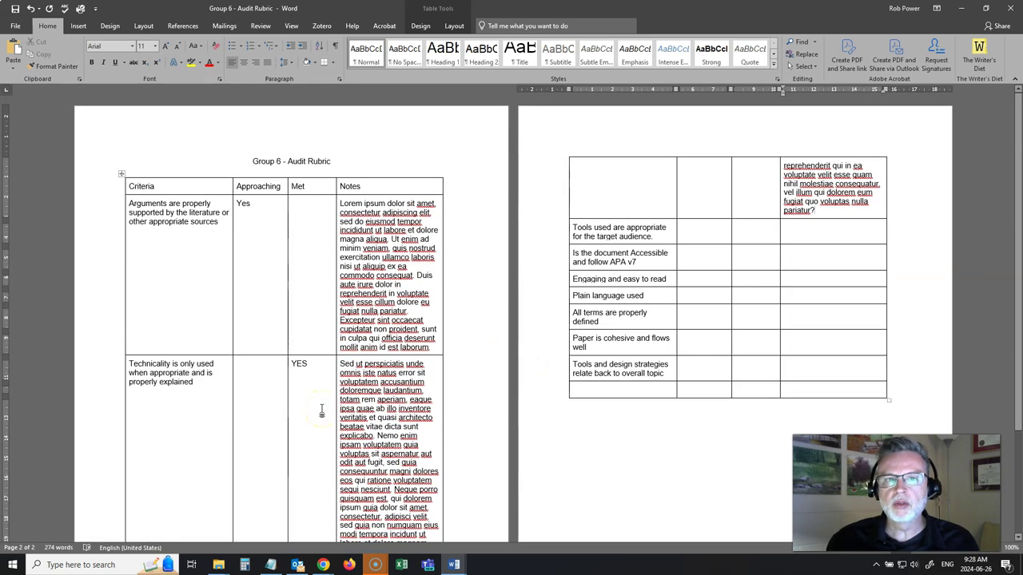
Save a copy of the rubric in Downloads as 'Audit Rubric - Student 1'
{"action": "left_click", "coordinate": [13, 26]}
{"action": "left_click", "coordinate": [39, 130]}
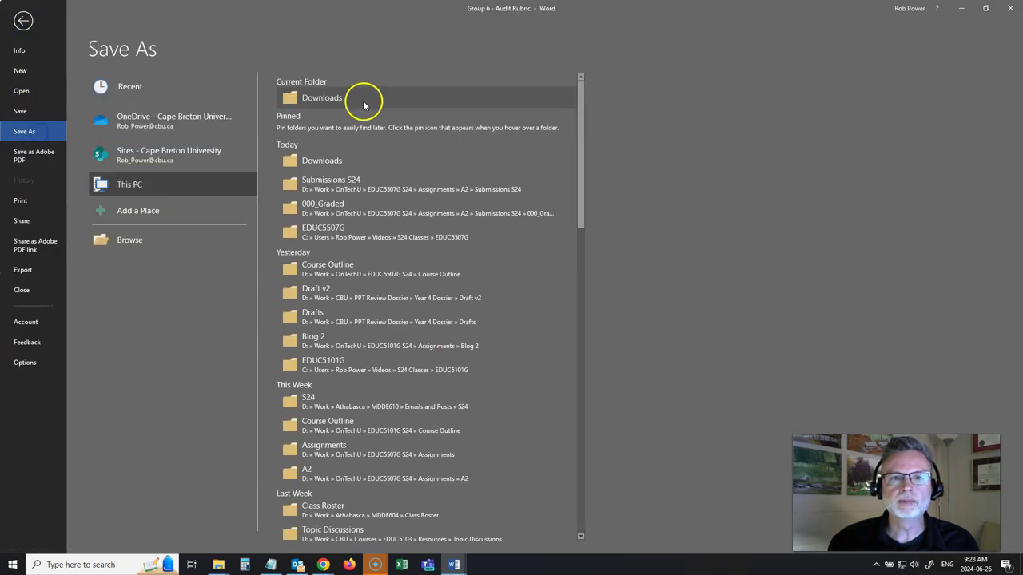
{"action": "left_click", "coordinate": [354, 97]}
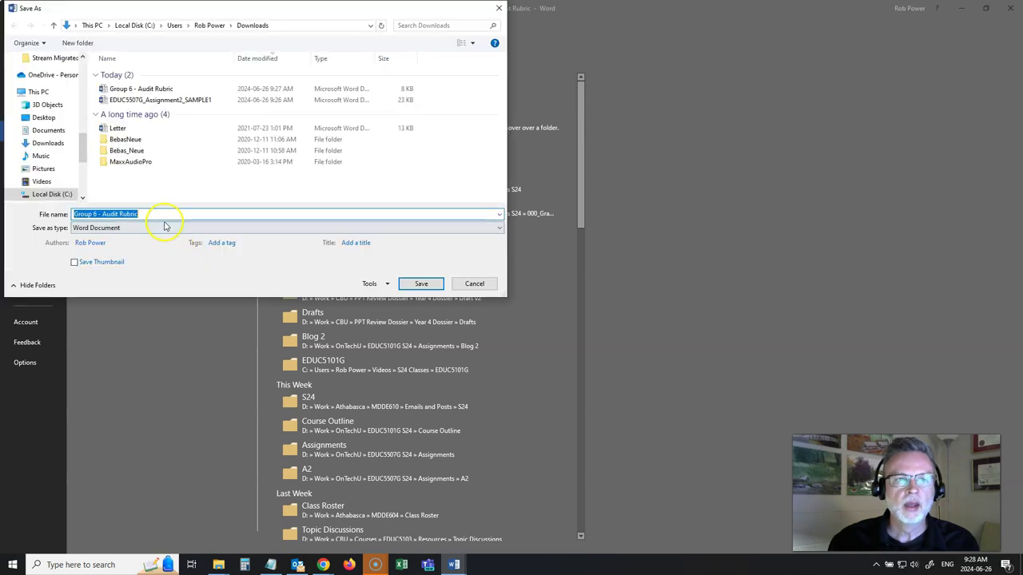
{"action": "left_click", "coordinate": [152, 214]}
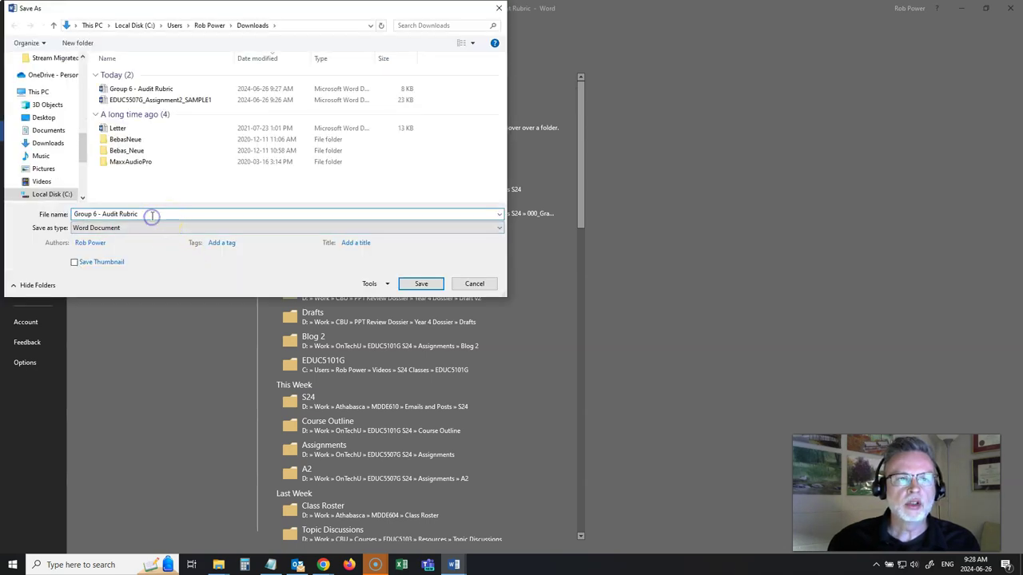
{"action": "type", "text": " - Student"}
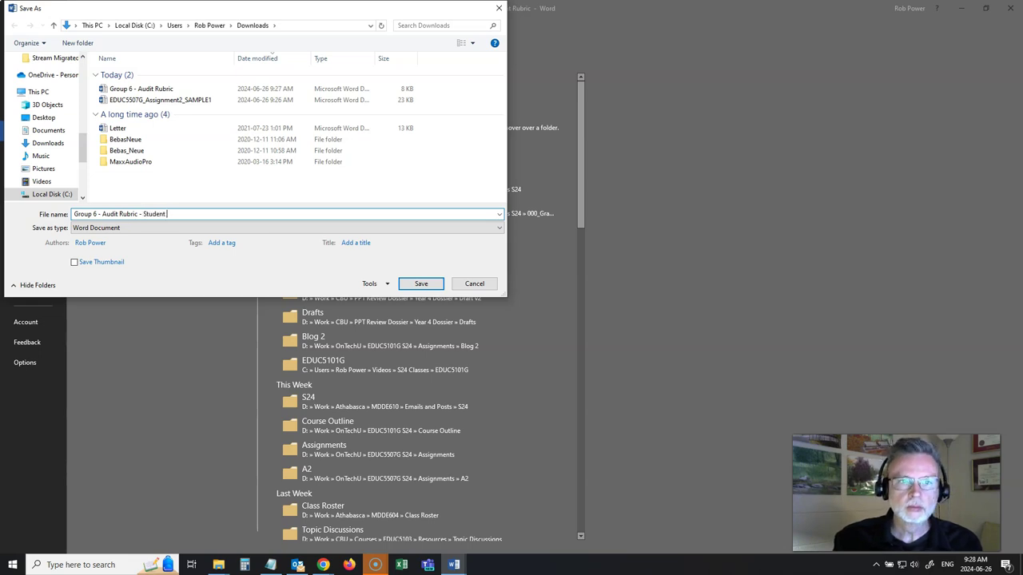
{"action": "type", "text": "1"}
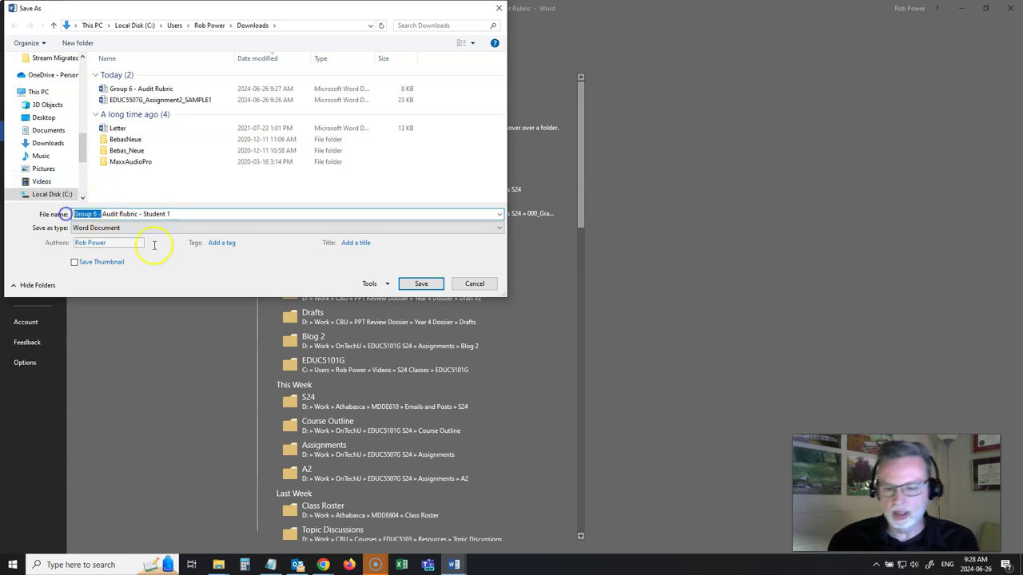
{"action": "key", "text": "BackSpace"}
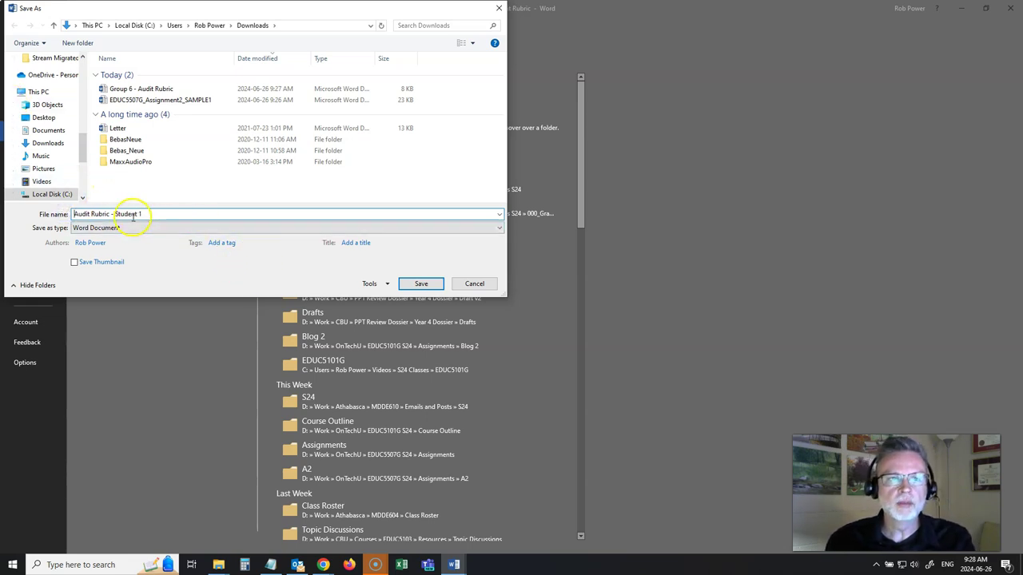
{"action": "left_click", "coordinate": [422, 286]}
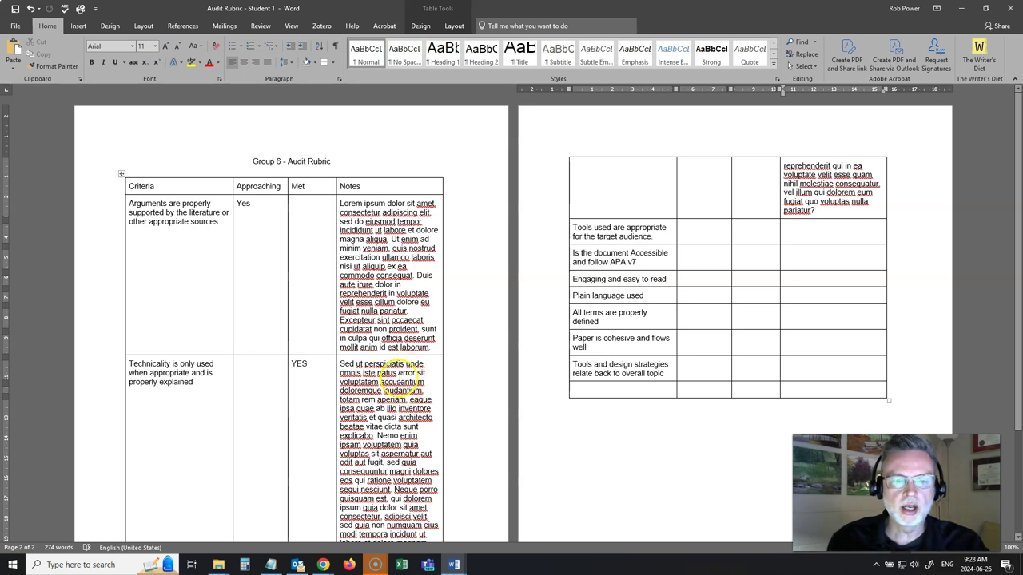
Attach Audit Rubric - Student 1 from Downloads to the Assignment #2 peer review
{"action": "mouse_move", "coordinate": [323, 565]}
{"action": "left_click", "coordinate": [342, 531]}
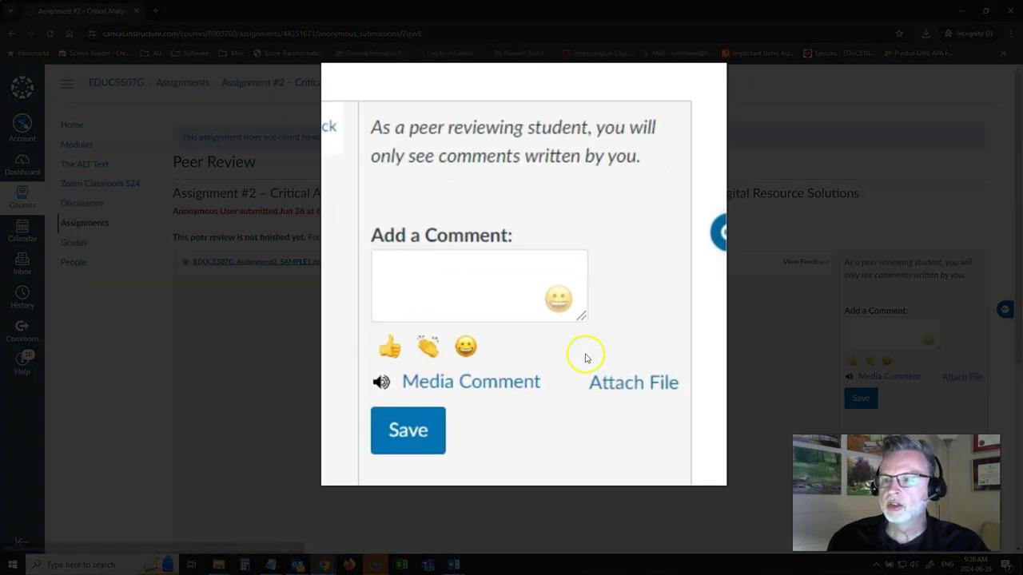
{"action": "left_click", "coordinate": [628, 385]}
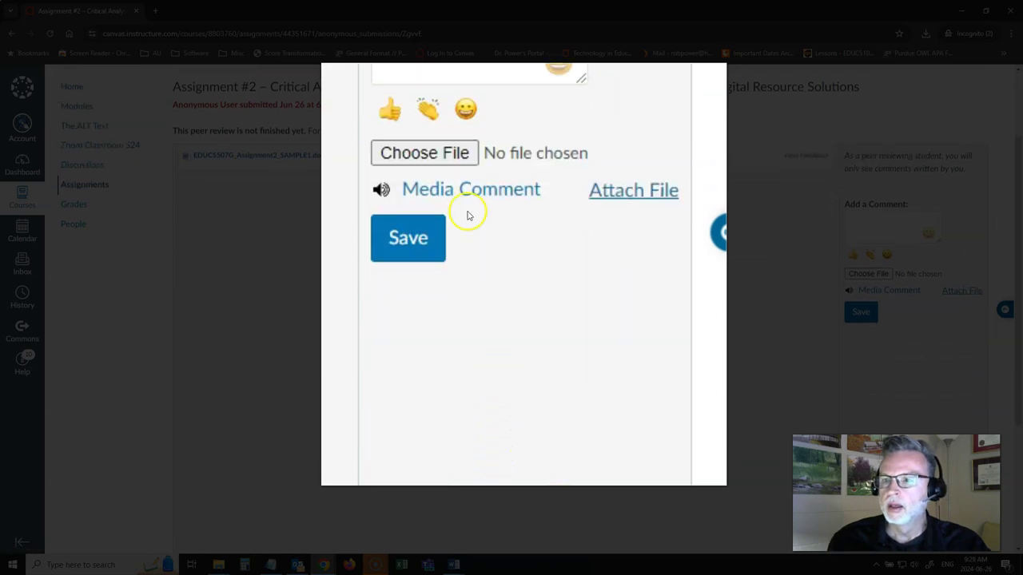
{"action": "left_click", "coordinate": [447, 152]}
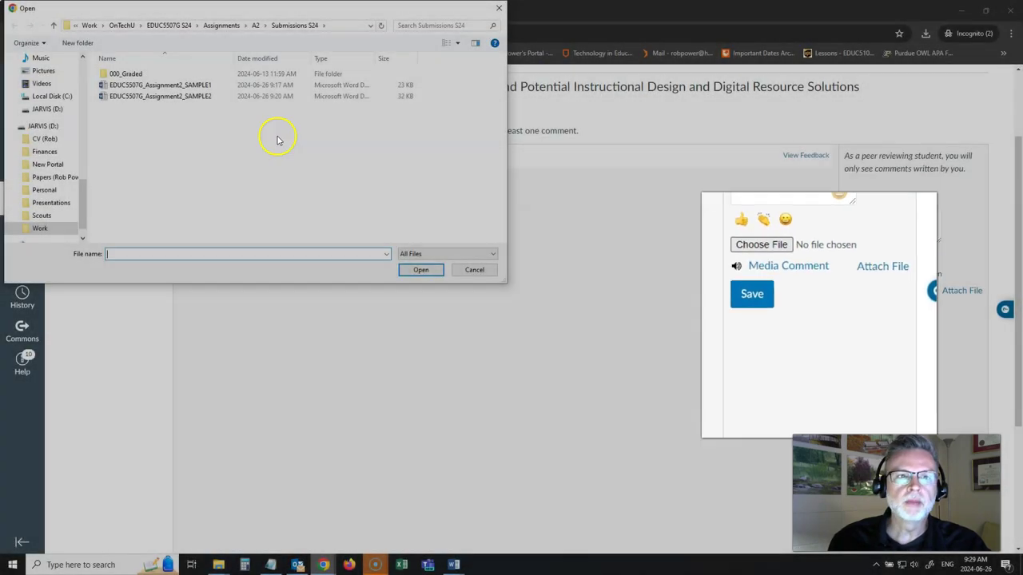
{"action": "scroll", "coordinate": [52, 88], "scroll_direction": "up", "scroll_amount": 1}
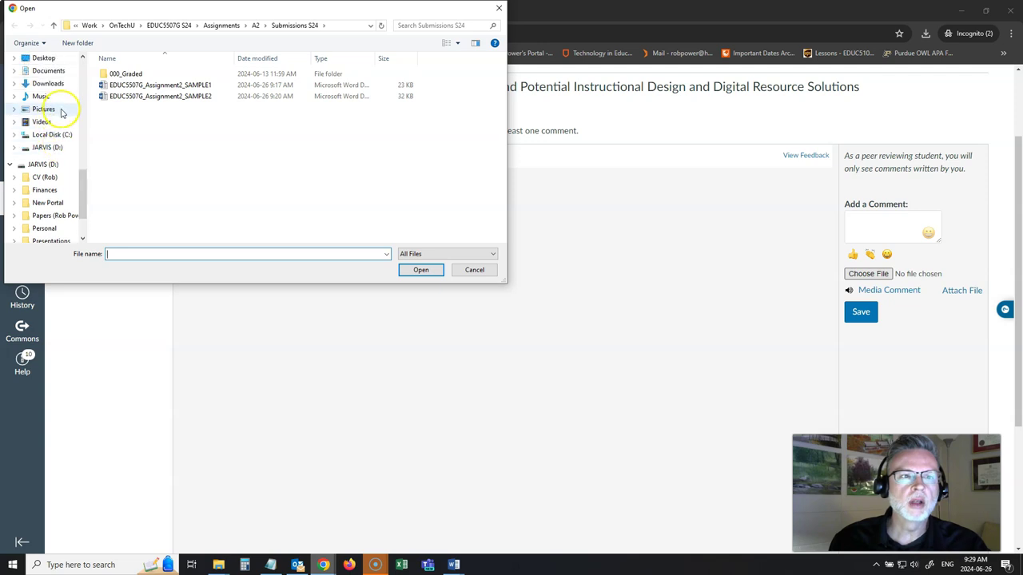
{"action": "scroll", "coordinate": [56, 112], "scroll_direction": "up", "scroll_amount": 2}
{"action": "left_click", "coordinate": [48, 144]}
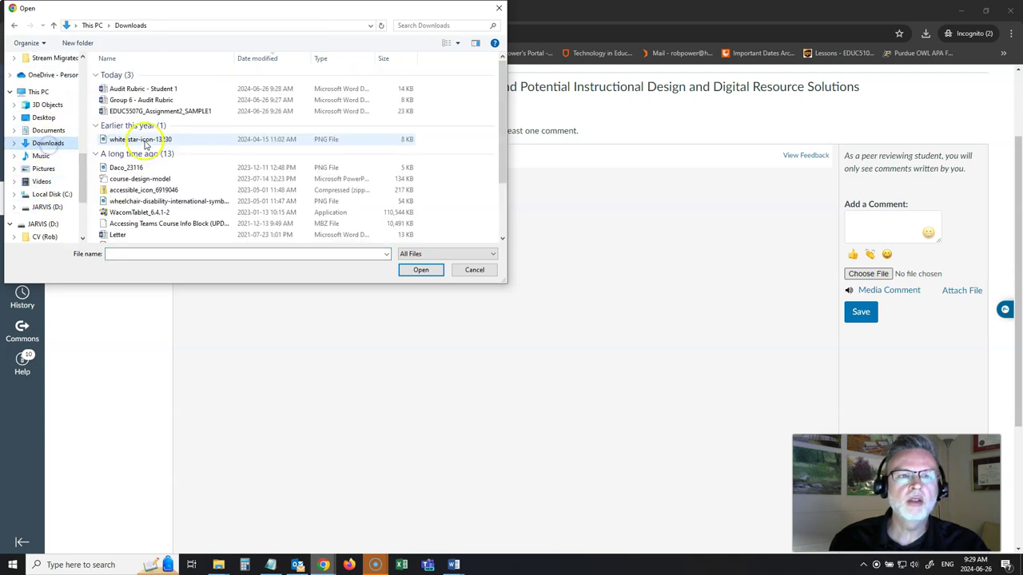
{"action": "left_click", "coordinate": [151, 88]}
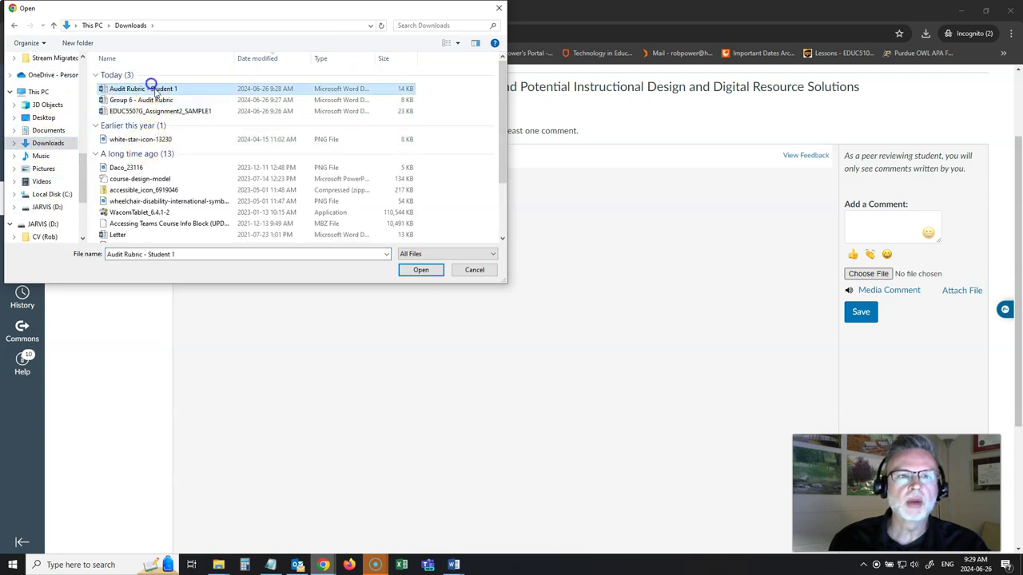
{"action": "left_click", "coordinate": [406, 270]}
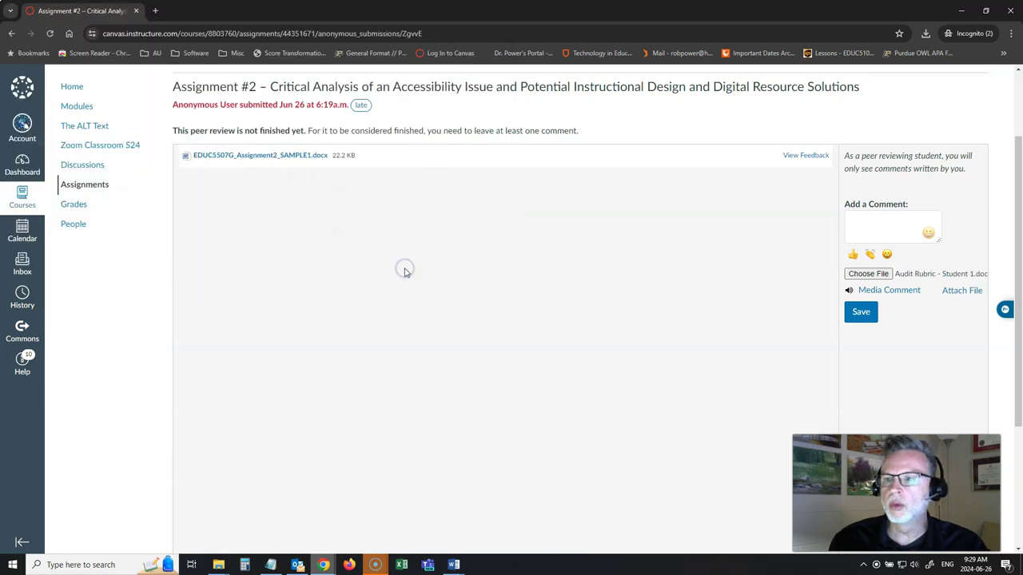
Post the peer review comment 'Great work!' with the attached rubric
{"action": "left_click", "coordinate": [861, 232]}
{"action": "type", "text": "Great work!"}
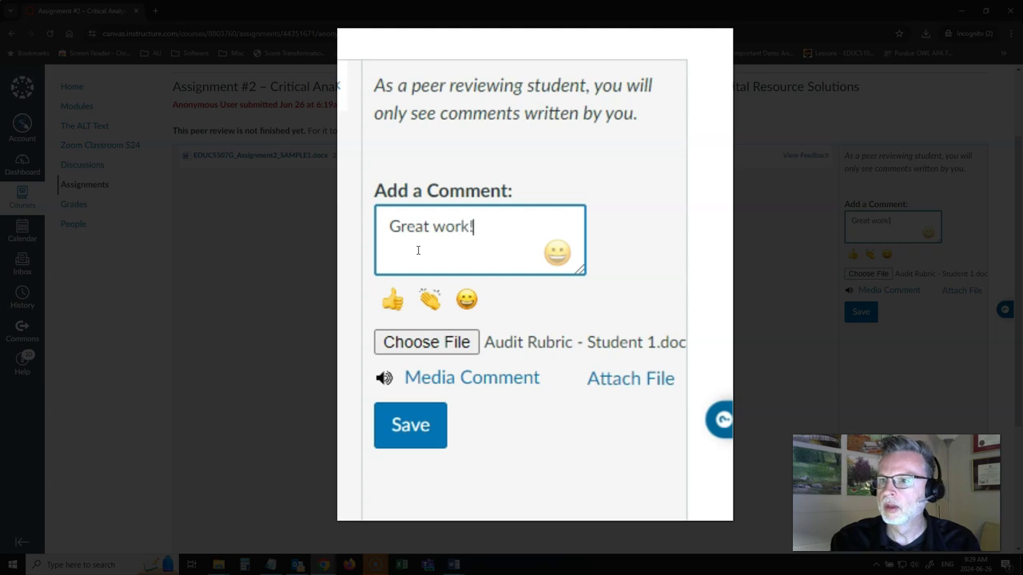
{"action": "left_click", "coordinate": [412, 425]}
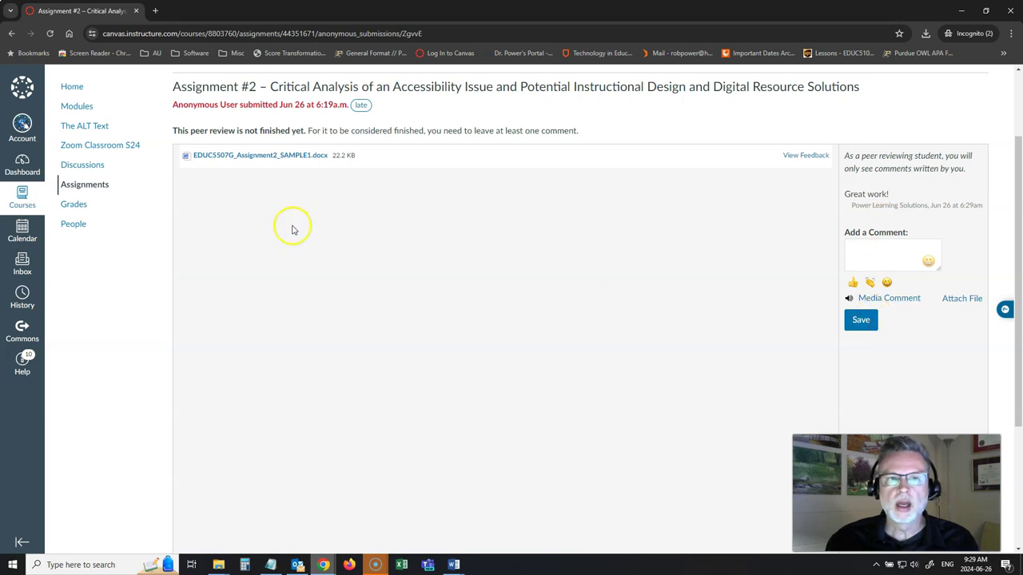
{"action": "scroll", "coordinate": [411, 257], "scroll_direction": "down", "scroll_amount": 2}
{"action": "scroll", "coordinate": [411, 262], "scroll_direction": "up", "scroll_amount": 4}
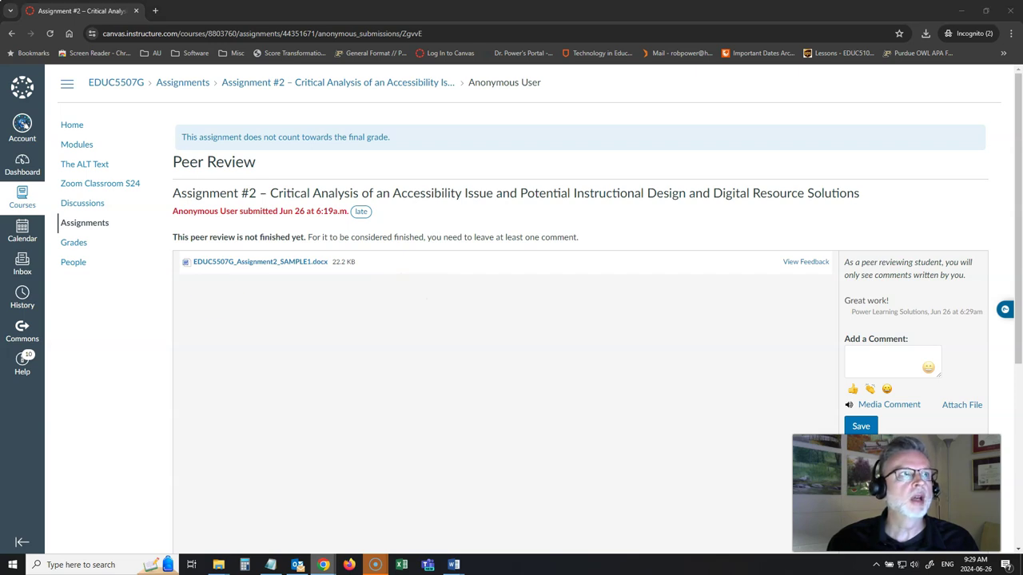
{"action": "left_click_drag", "start_coordinate": [240, 79], "coordinate": [445, 45]}
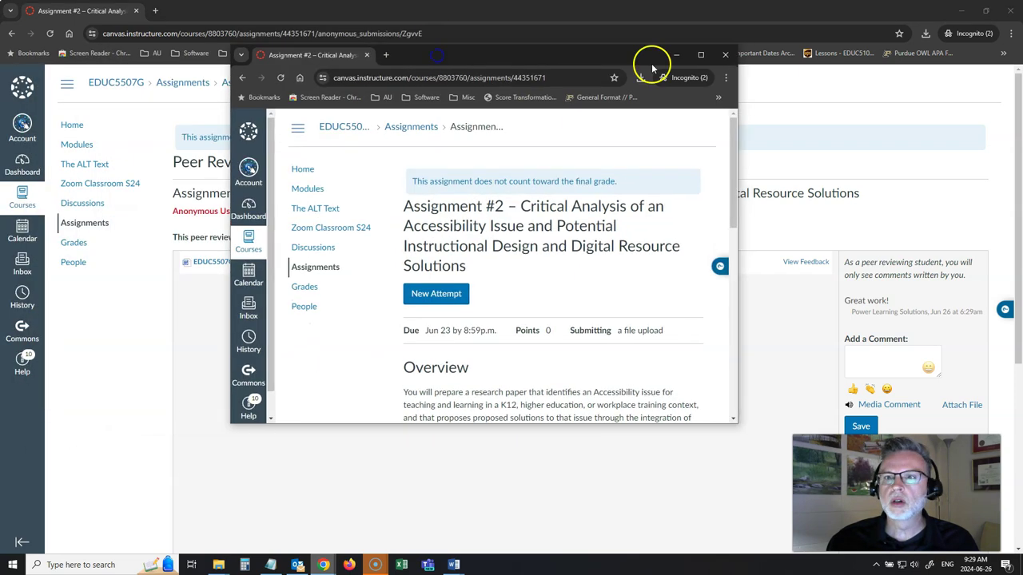
{"action": "left_click", "coordinate": [700, 56]}
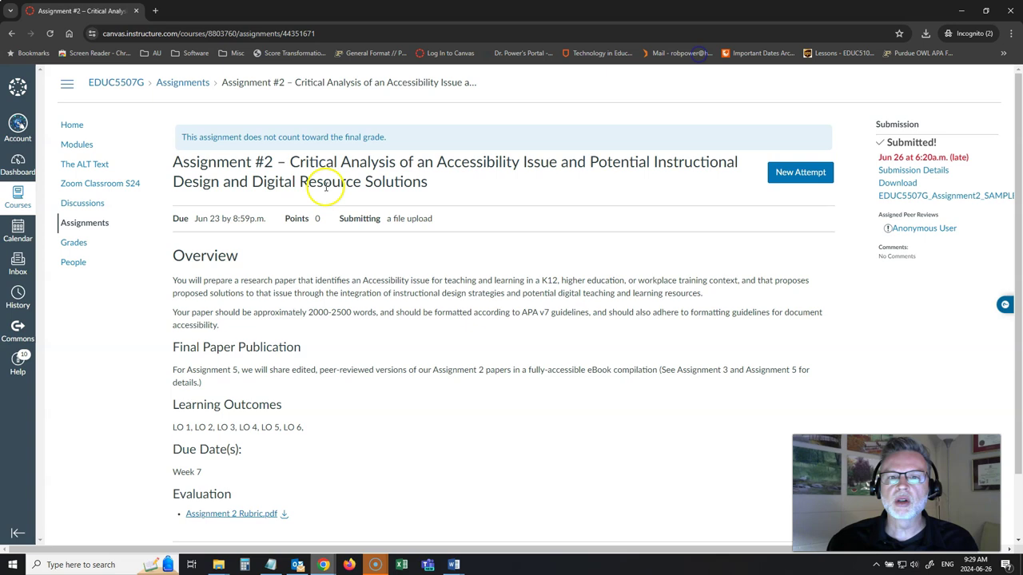
{"action": "left_click", "coordinate": [50, 33]}
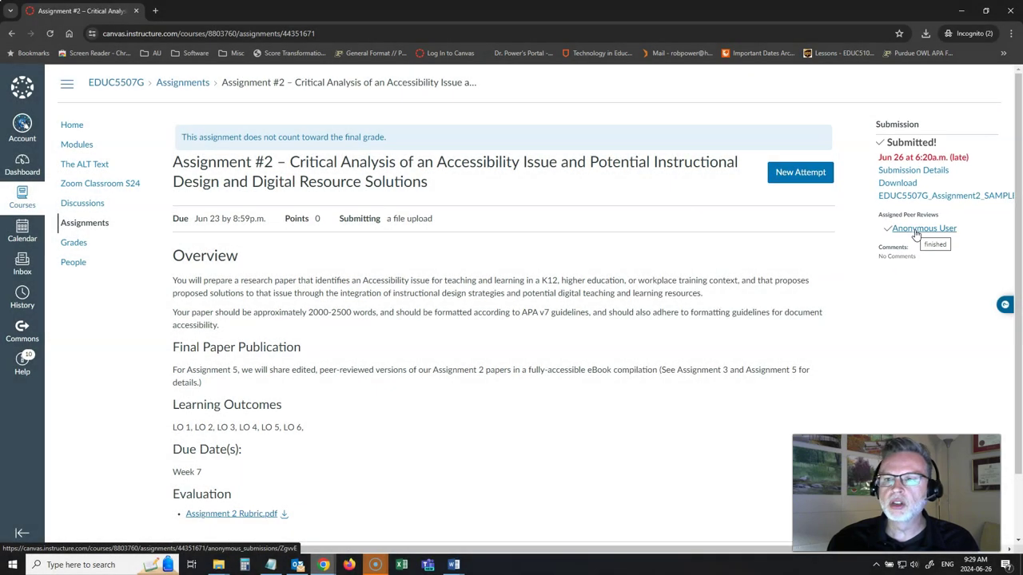
{"action": "left_click", "coordinate": [919, 228]}
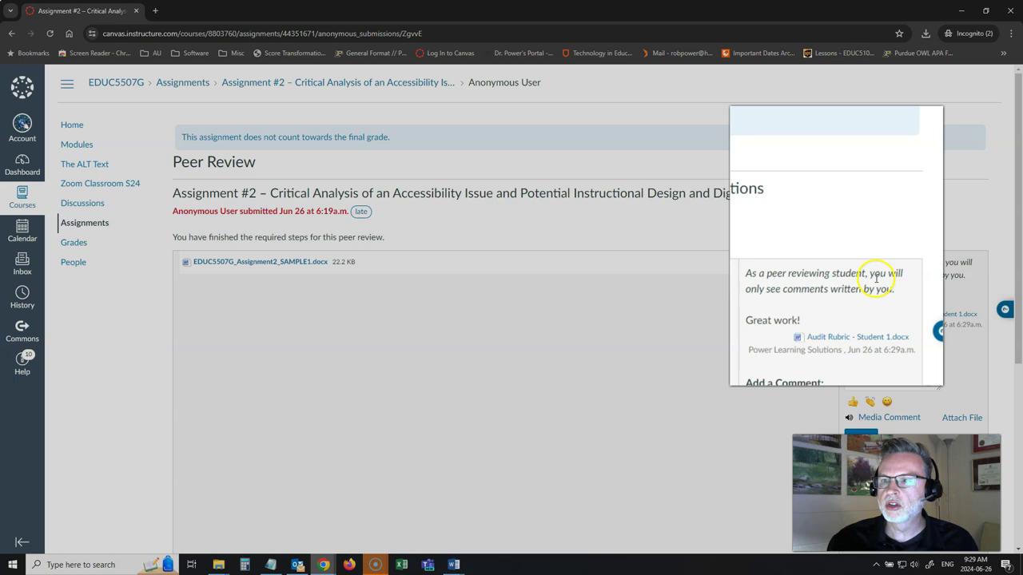
{"action": "scroll", "coordinate": [948, 274], "scroll_direction": "down", "scroll_amount": 1}
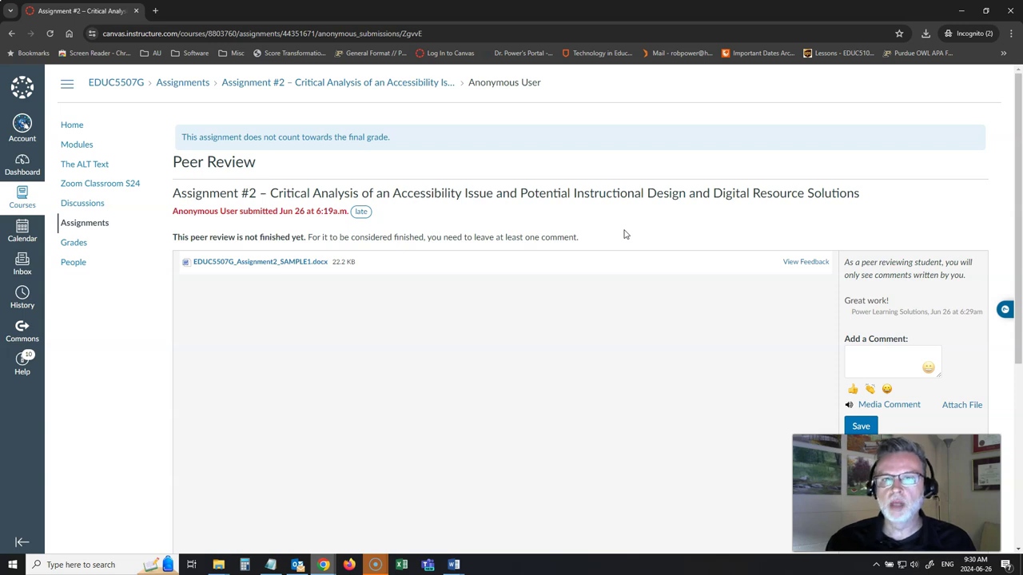
Open Assignment #3 – Audit Report from Assignments and submit Audit Rubric - Student 1.docx as a file upload
{"action": "left_click", "coordinate": [600, 242]}
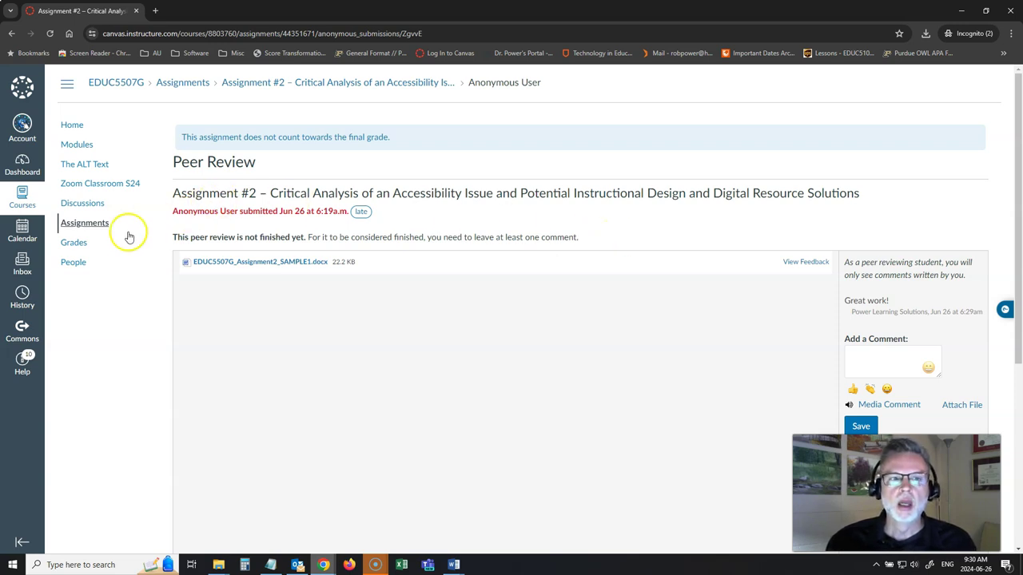
{"action": "left_click", "coordinate": [83, 227]}
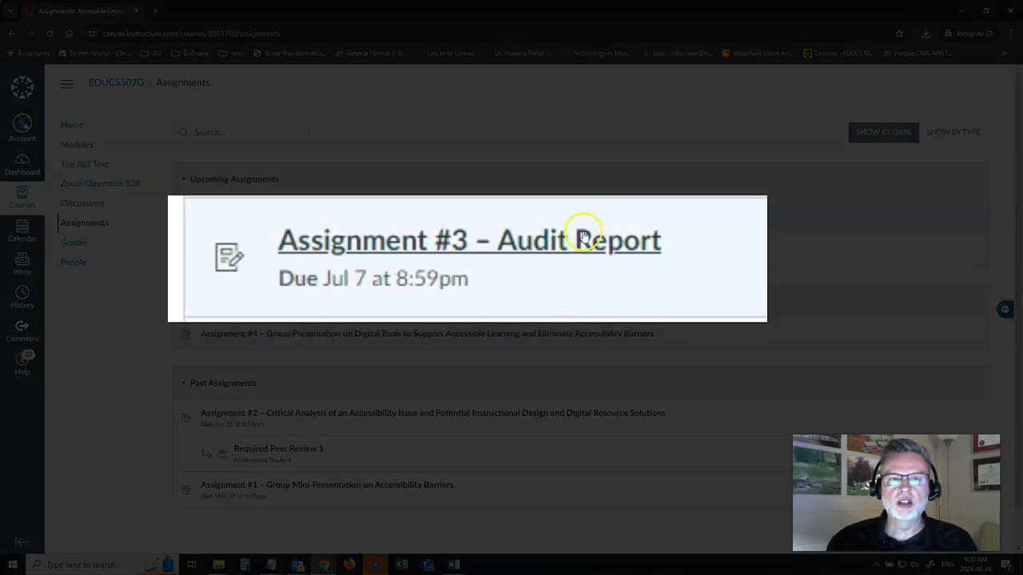
{"action": "left_click", "coordinate": [583, 232]}
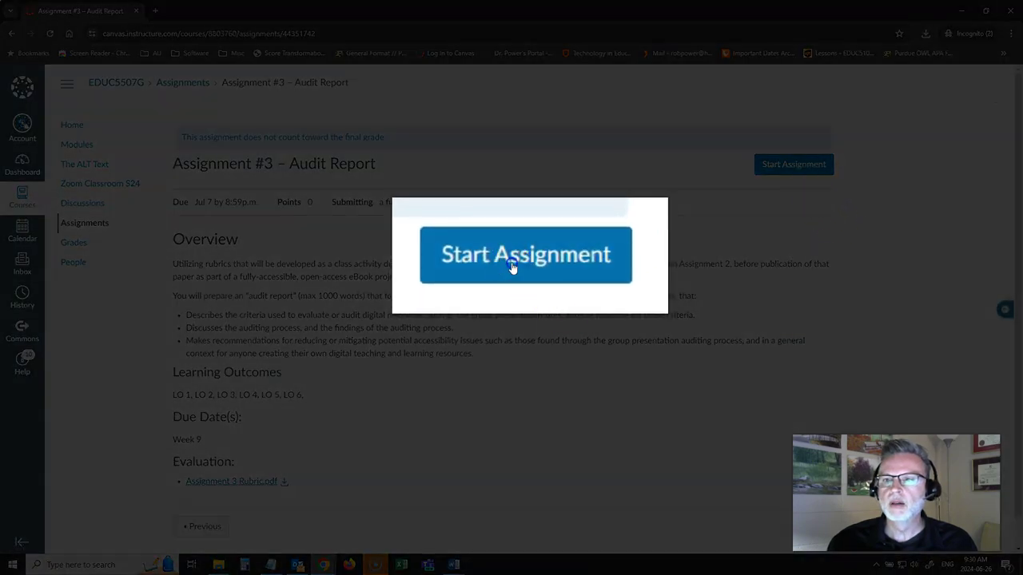
{"action": "left_click", "coordinate": [791, 166]}
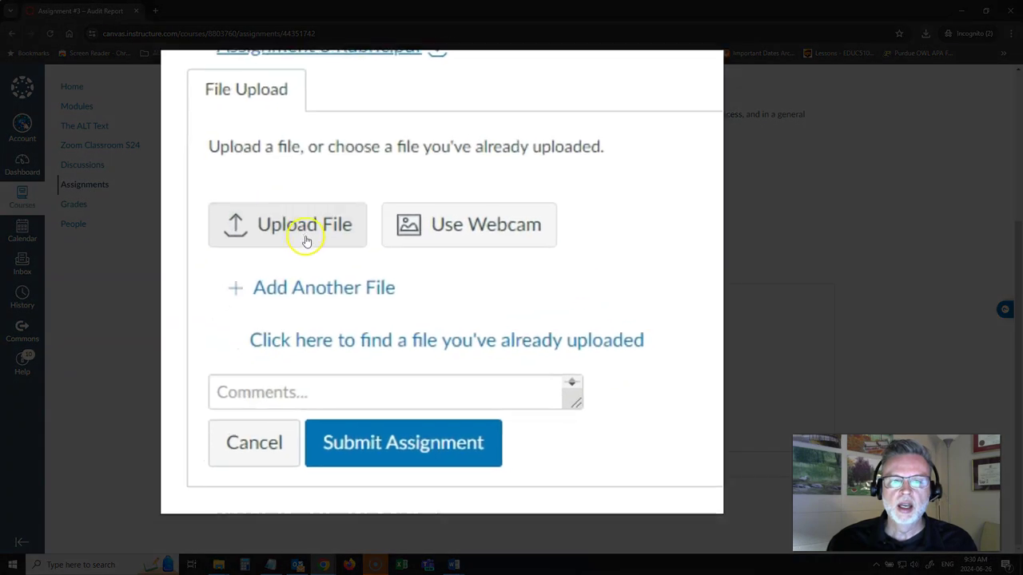
{"action": "left_click", "coordinate": [254, 284]}
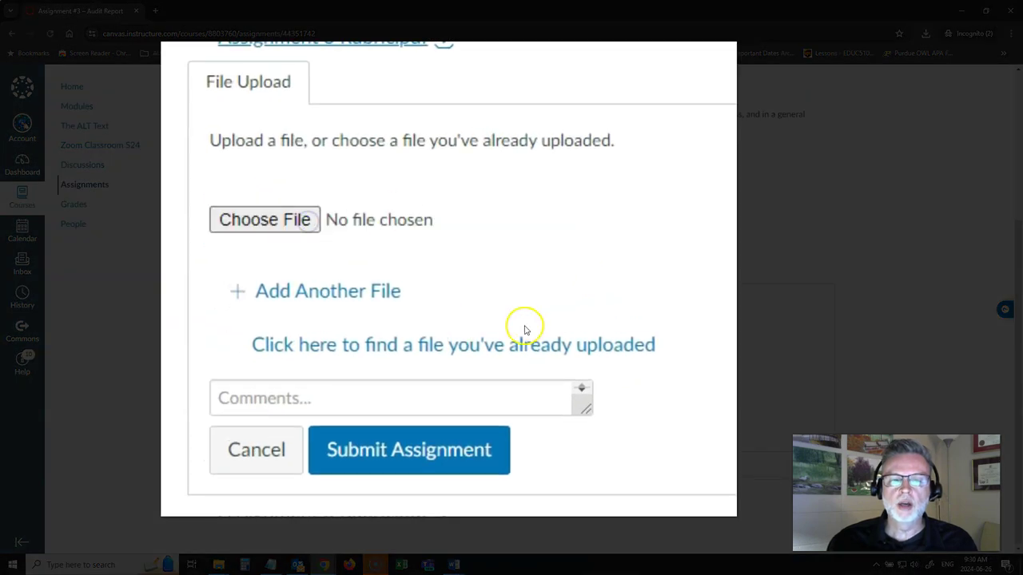
{"action": "left_click", "coordinate": [263, 216]}
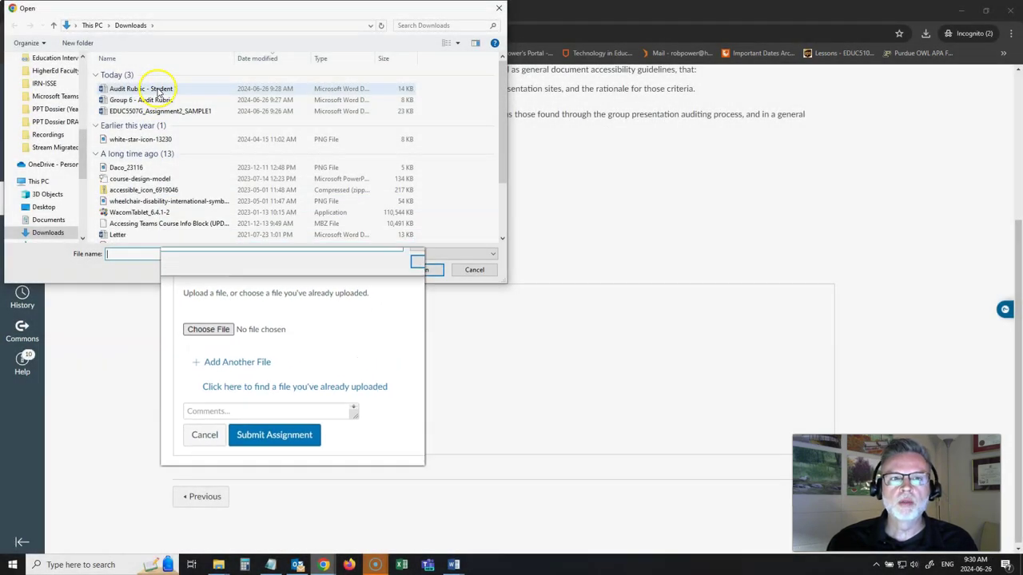
{"action": "left_click", "coordinate": [152, 88]}
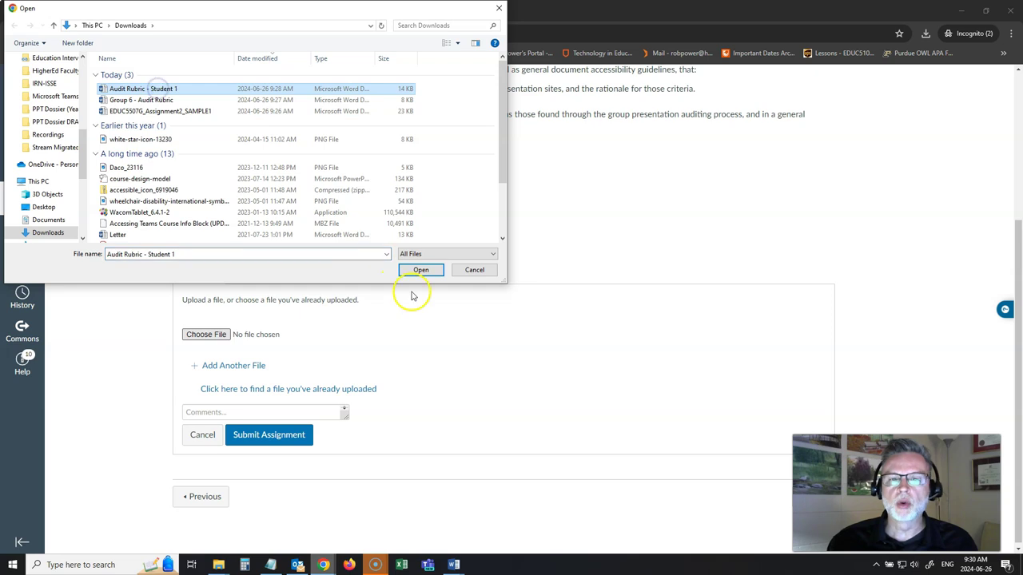
{"action": "left_click", "coordinate": [421, 270]}
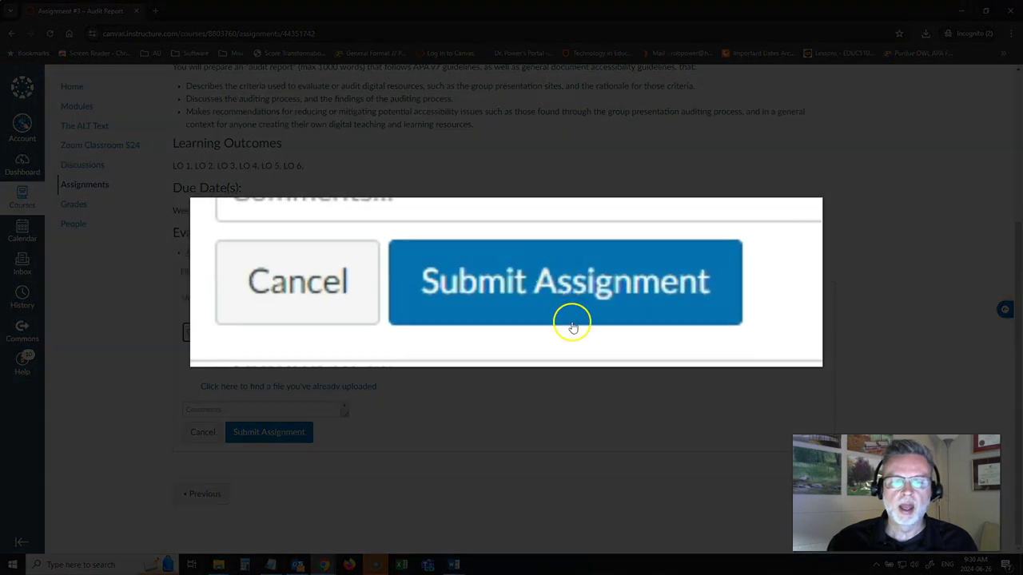
{"action": "left_click", "coordinate": [573, 327]}
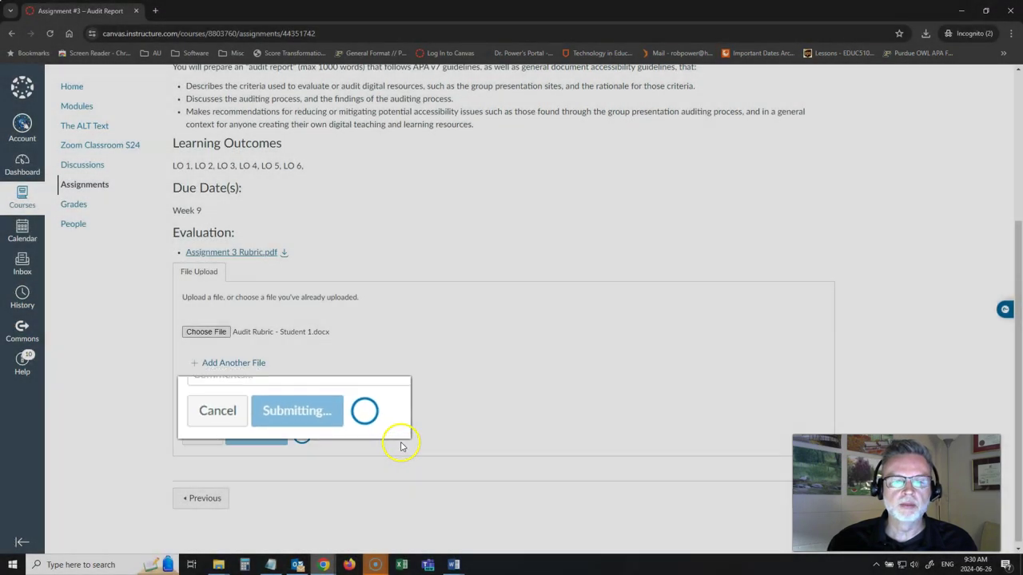